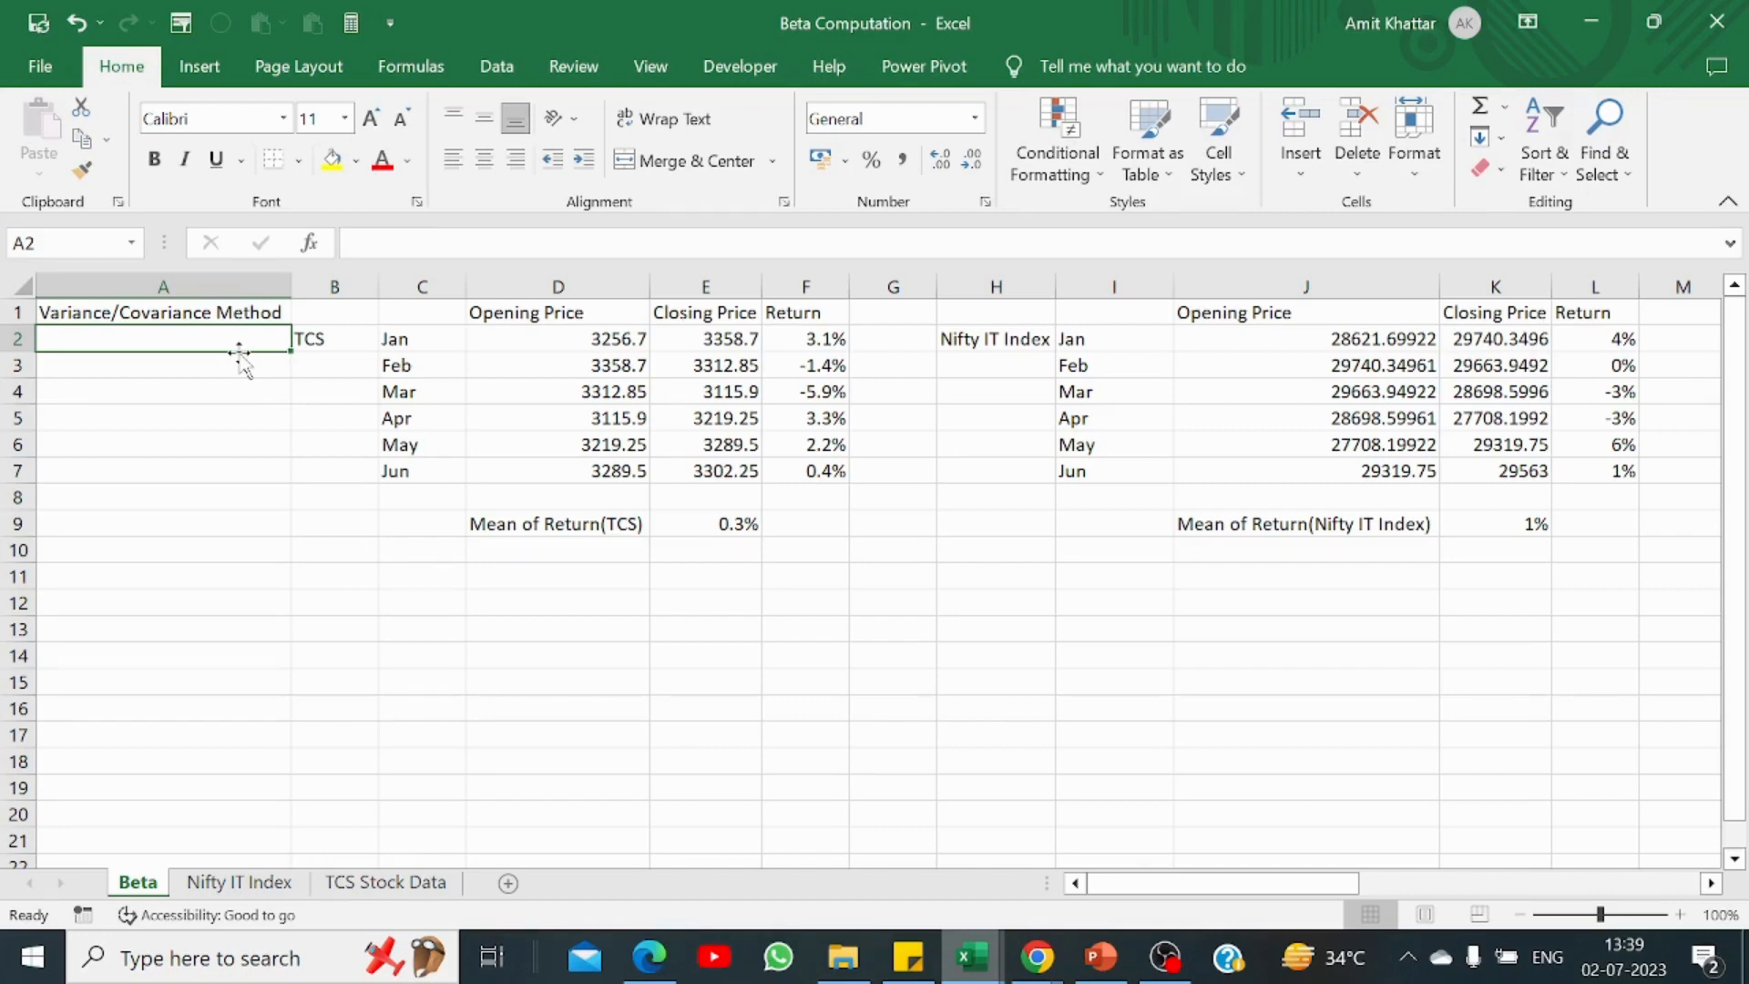
Step: Review the TCS monthly prices and their source stock data sheet, and inspect the January return formula in F2
key(Right)
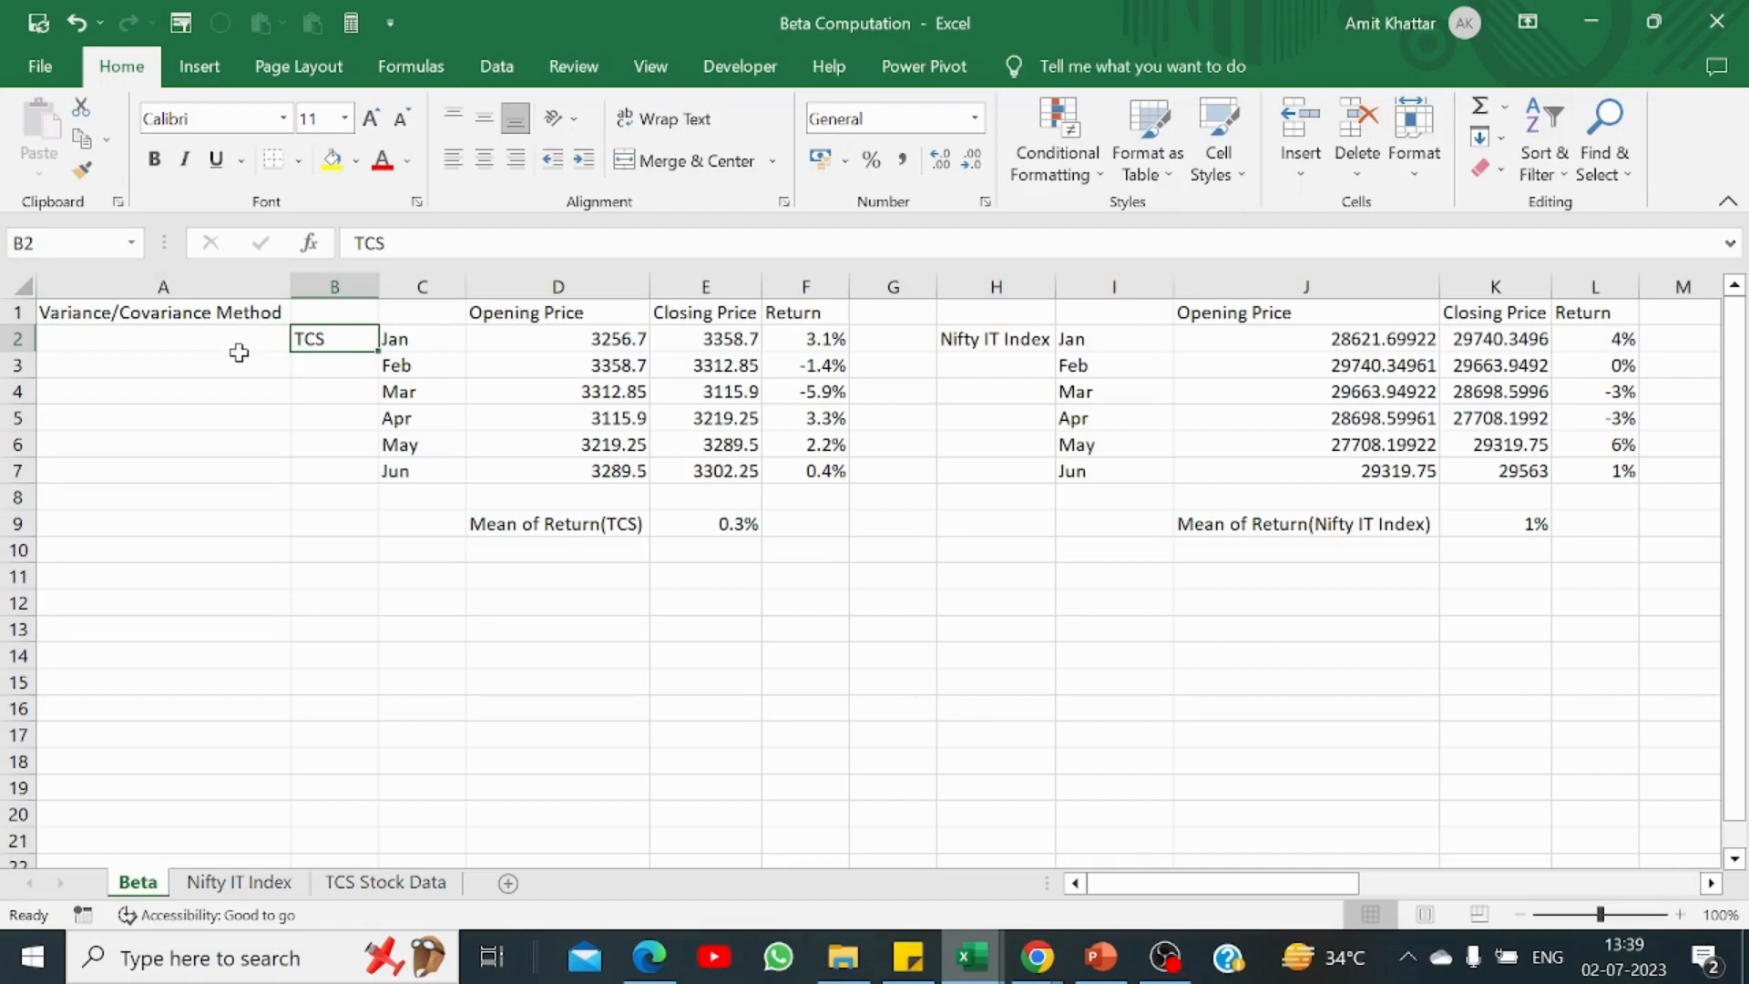
key(Right)
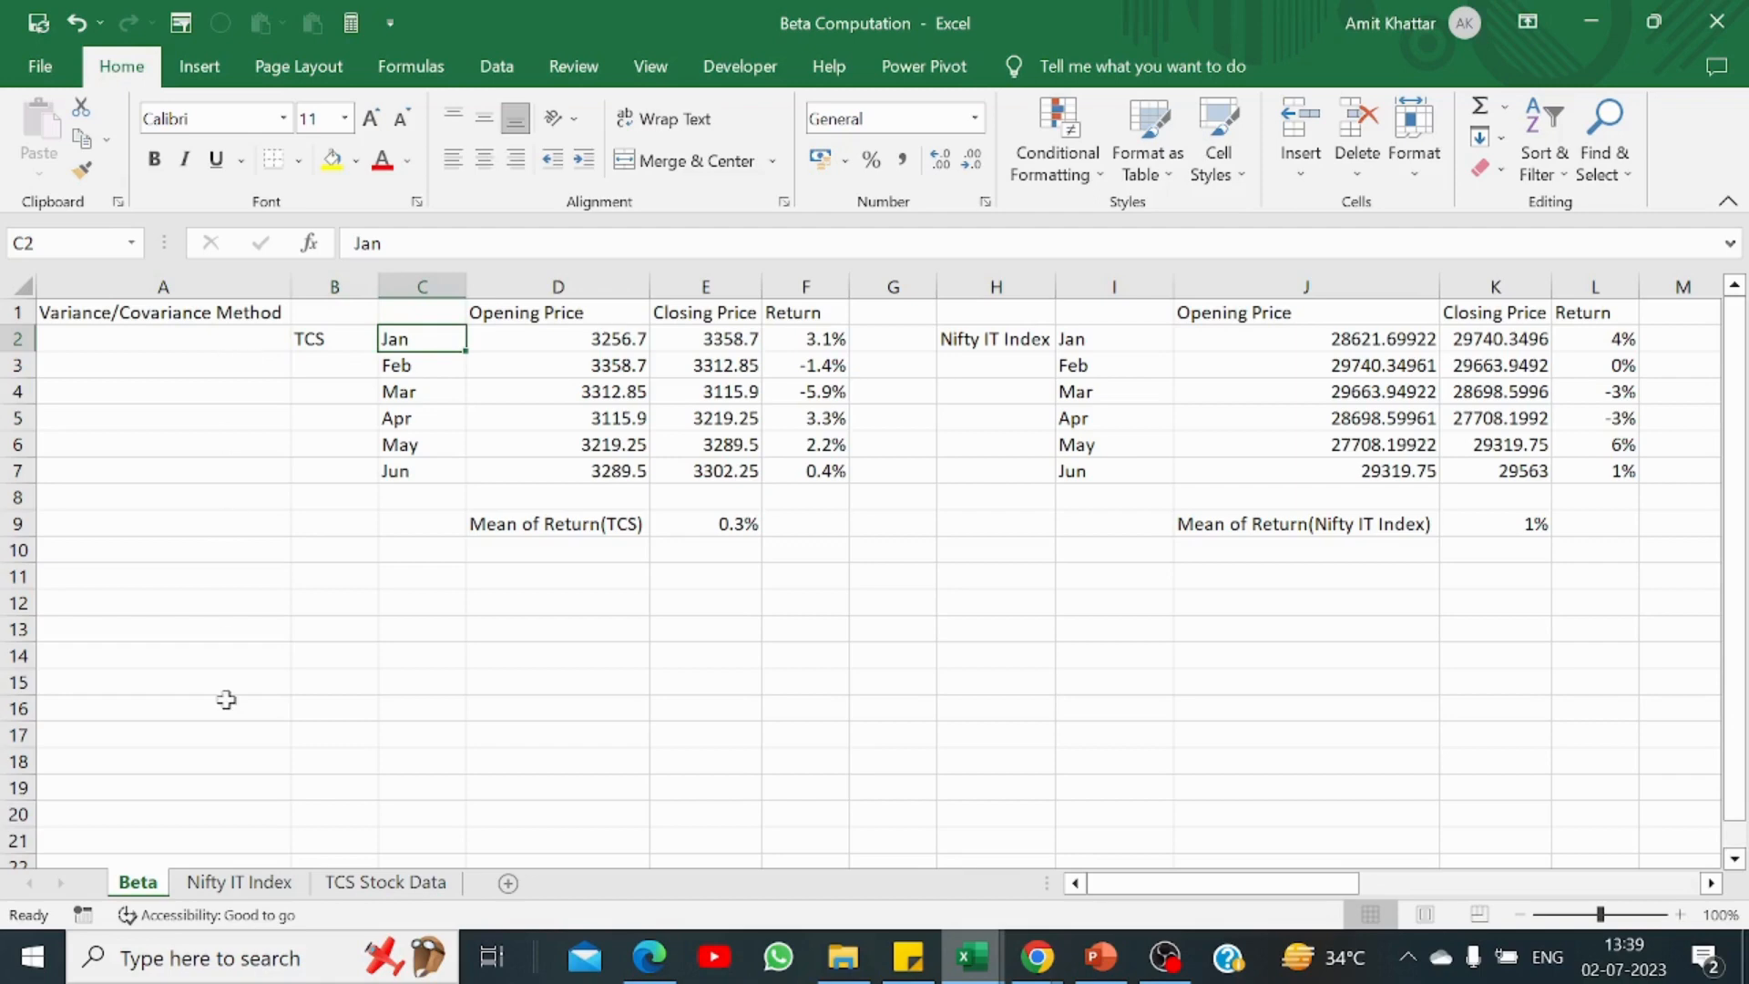
click(410, 885)
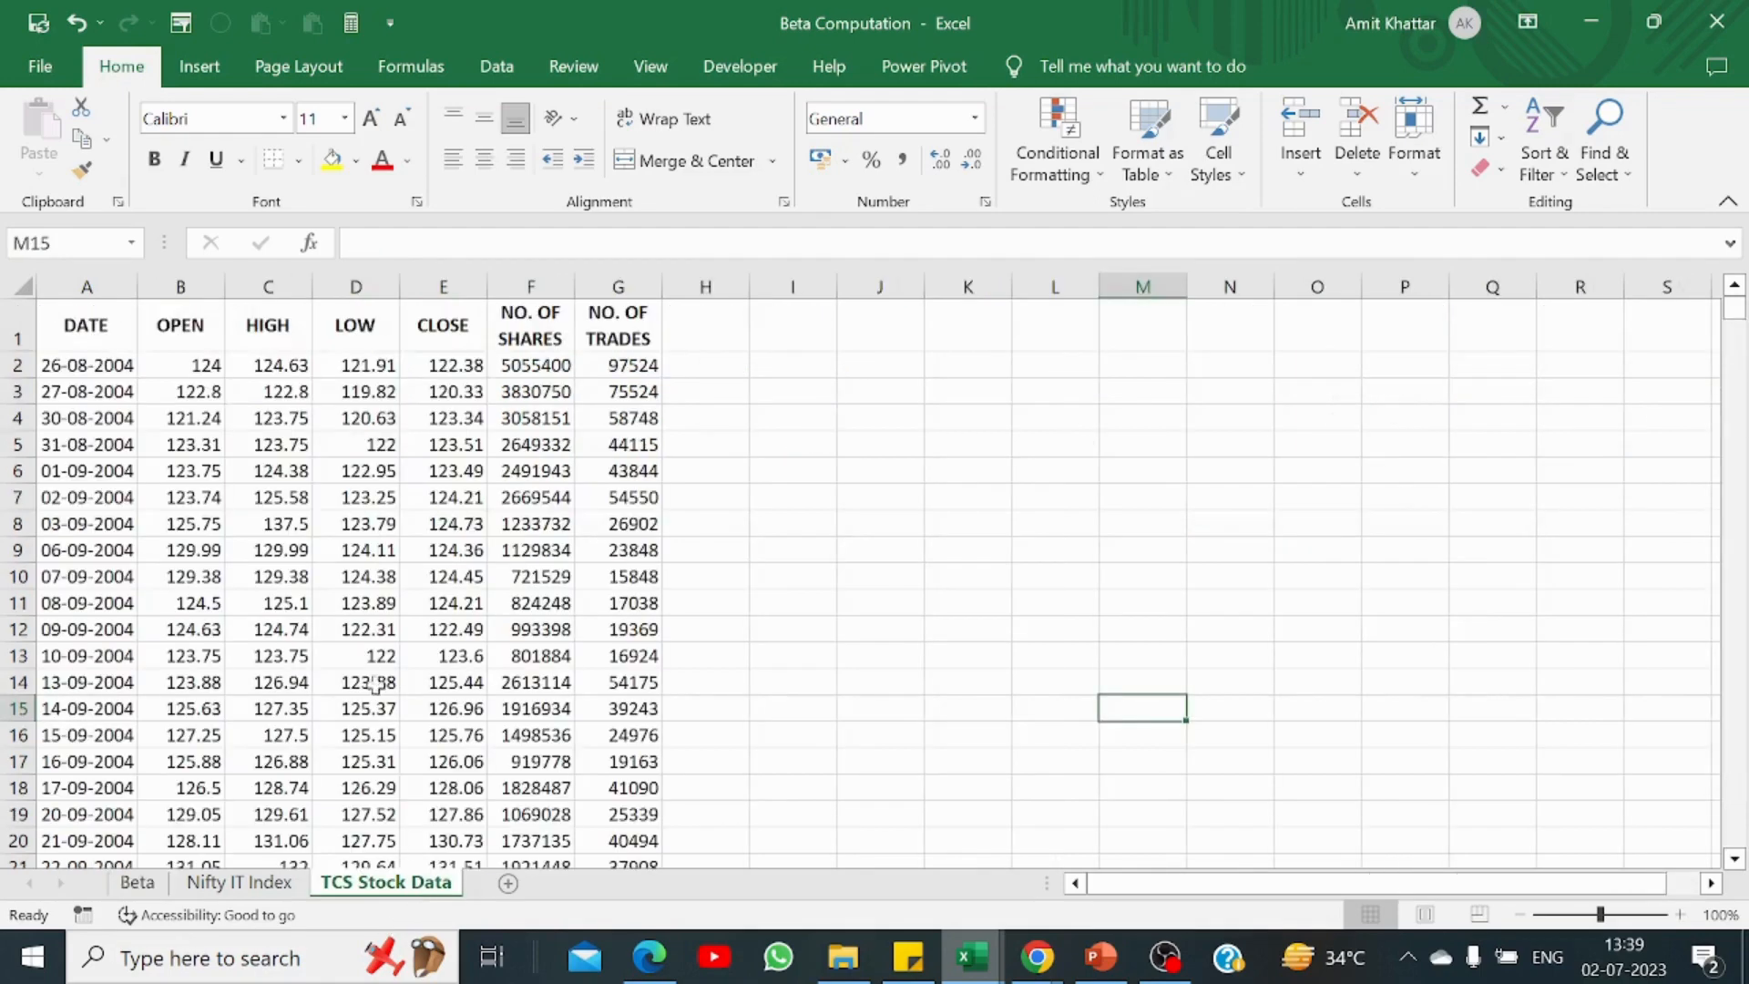
click(136, 882)
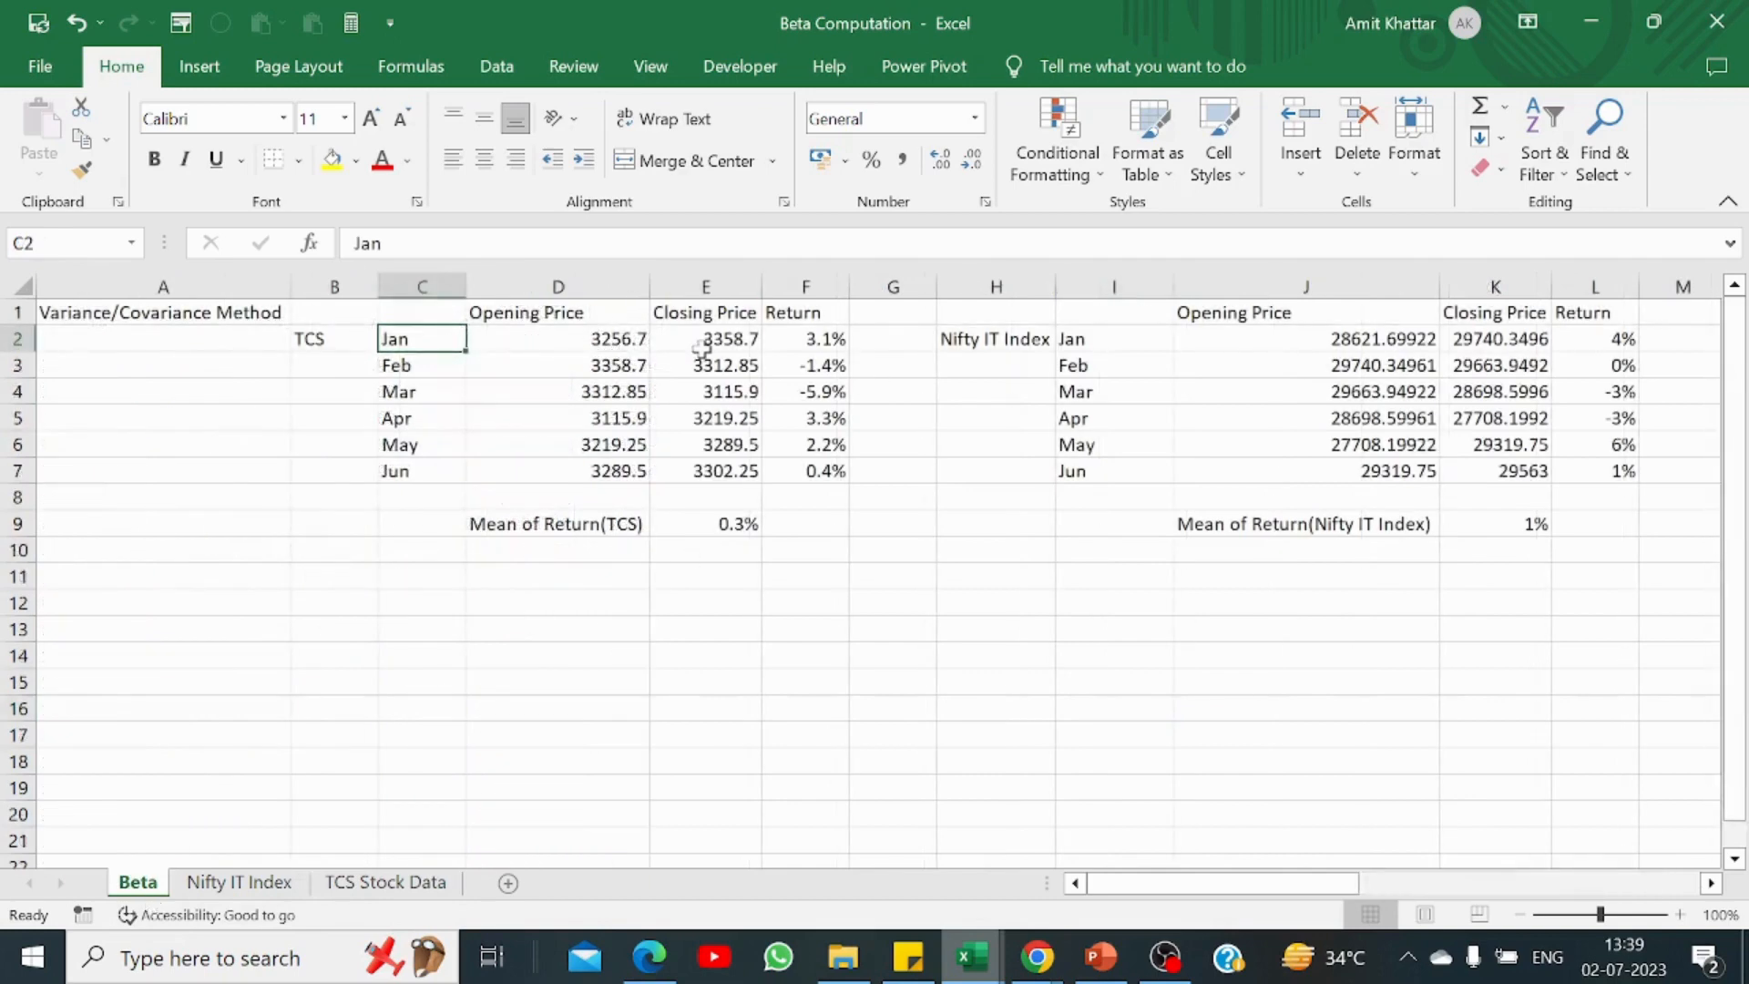
click(807, 338)
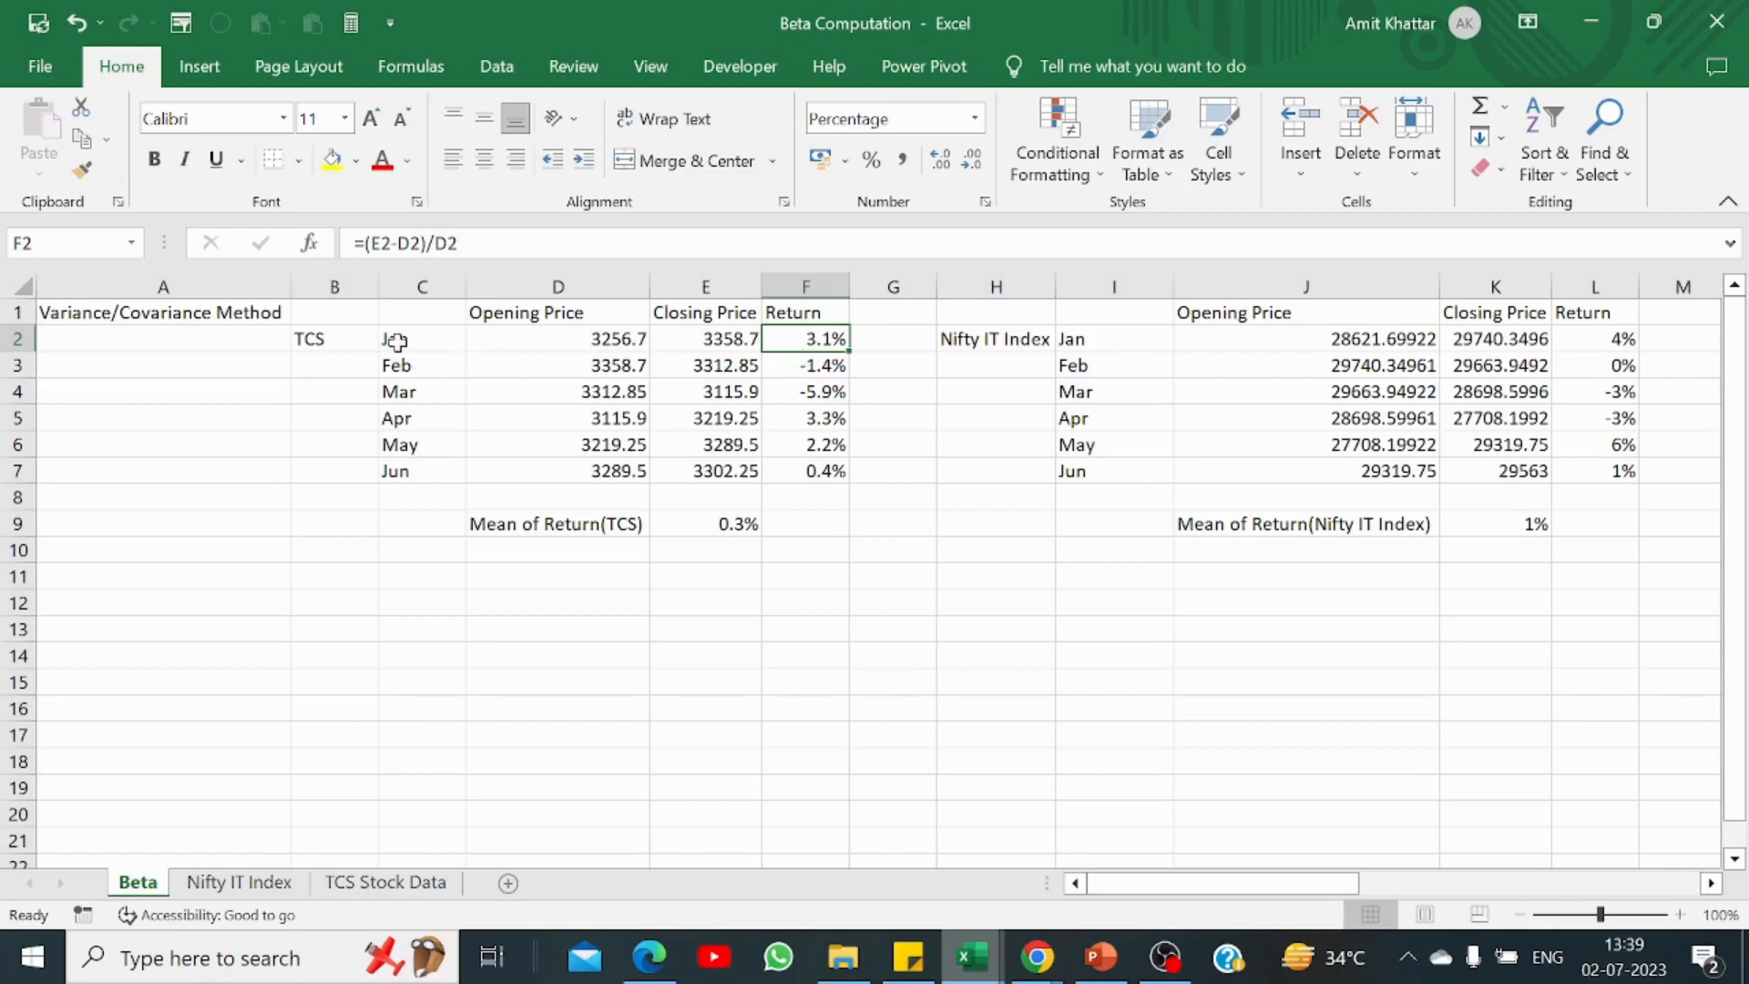
Step: Review the Nifty IT Index monthly prices and their source sheet, and inspect the January return formula in L2
click(1045, 341)
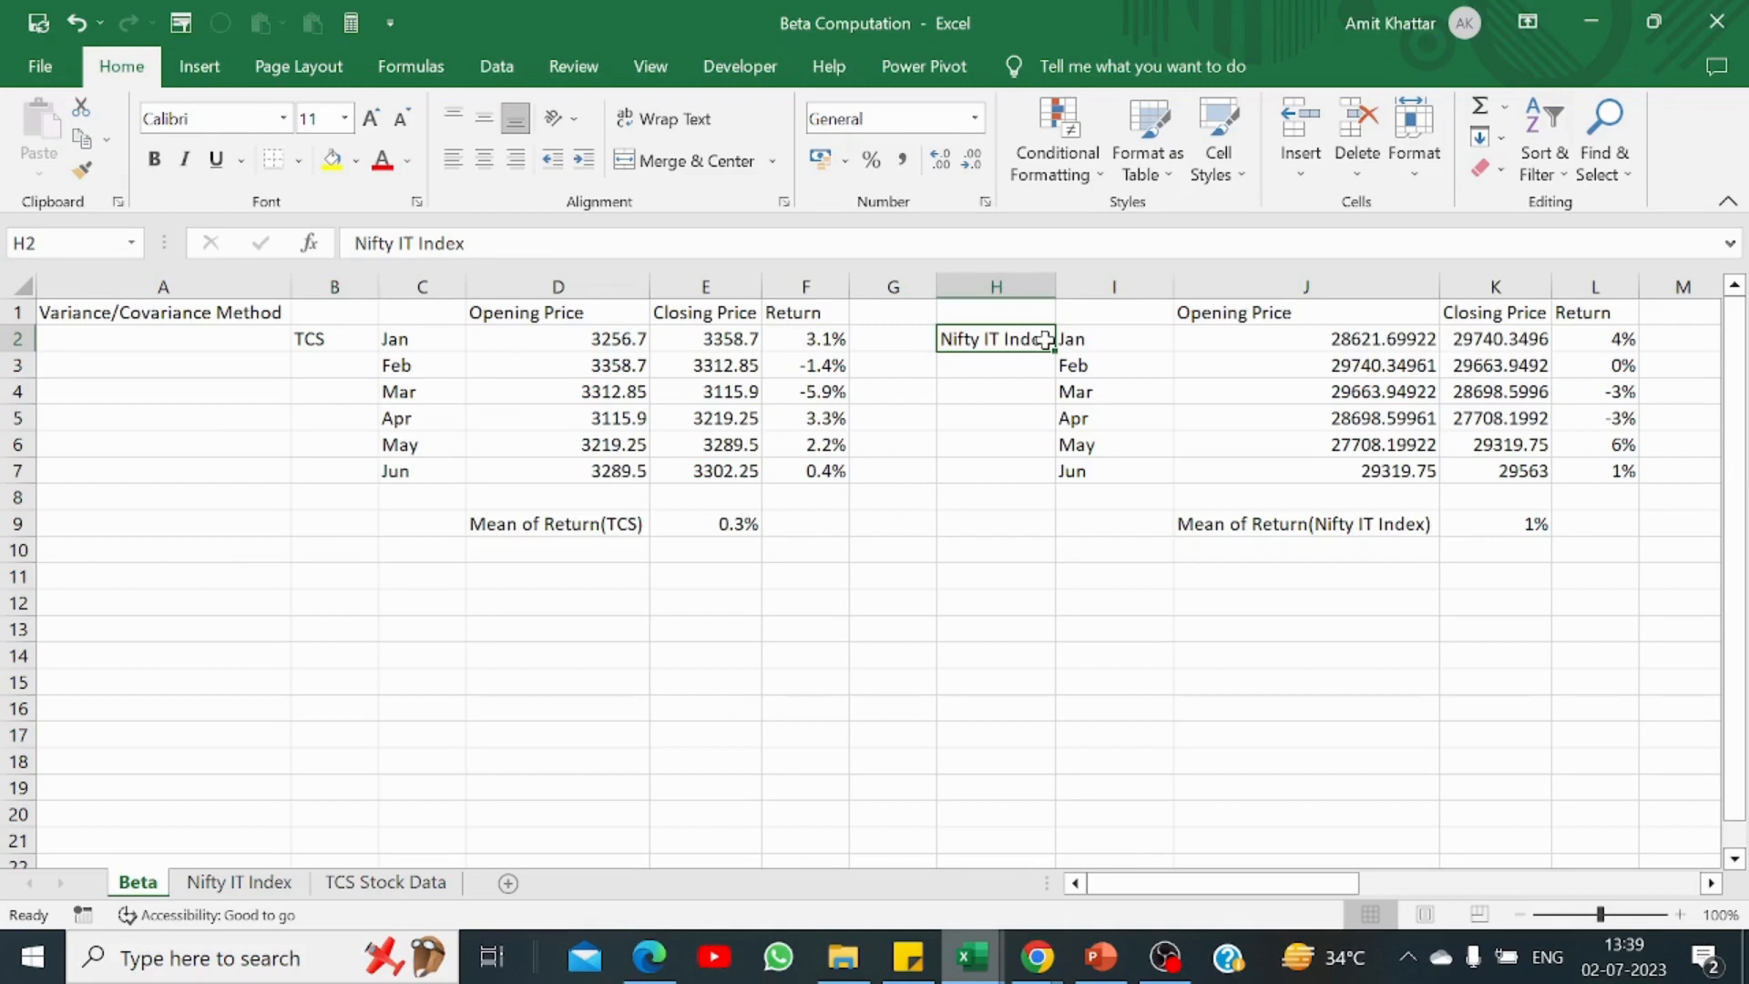
key(Right)
key(Right)
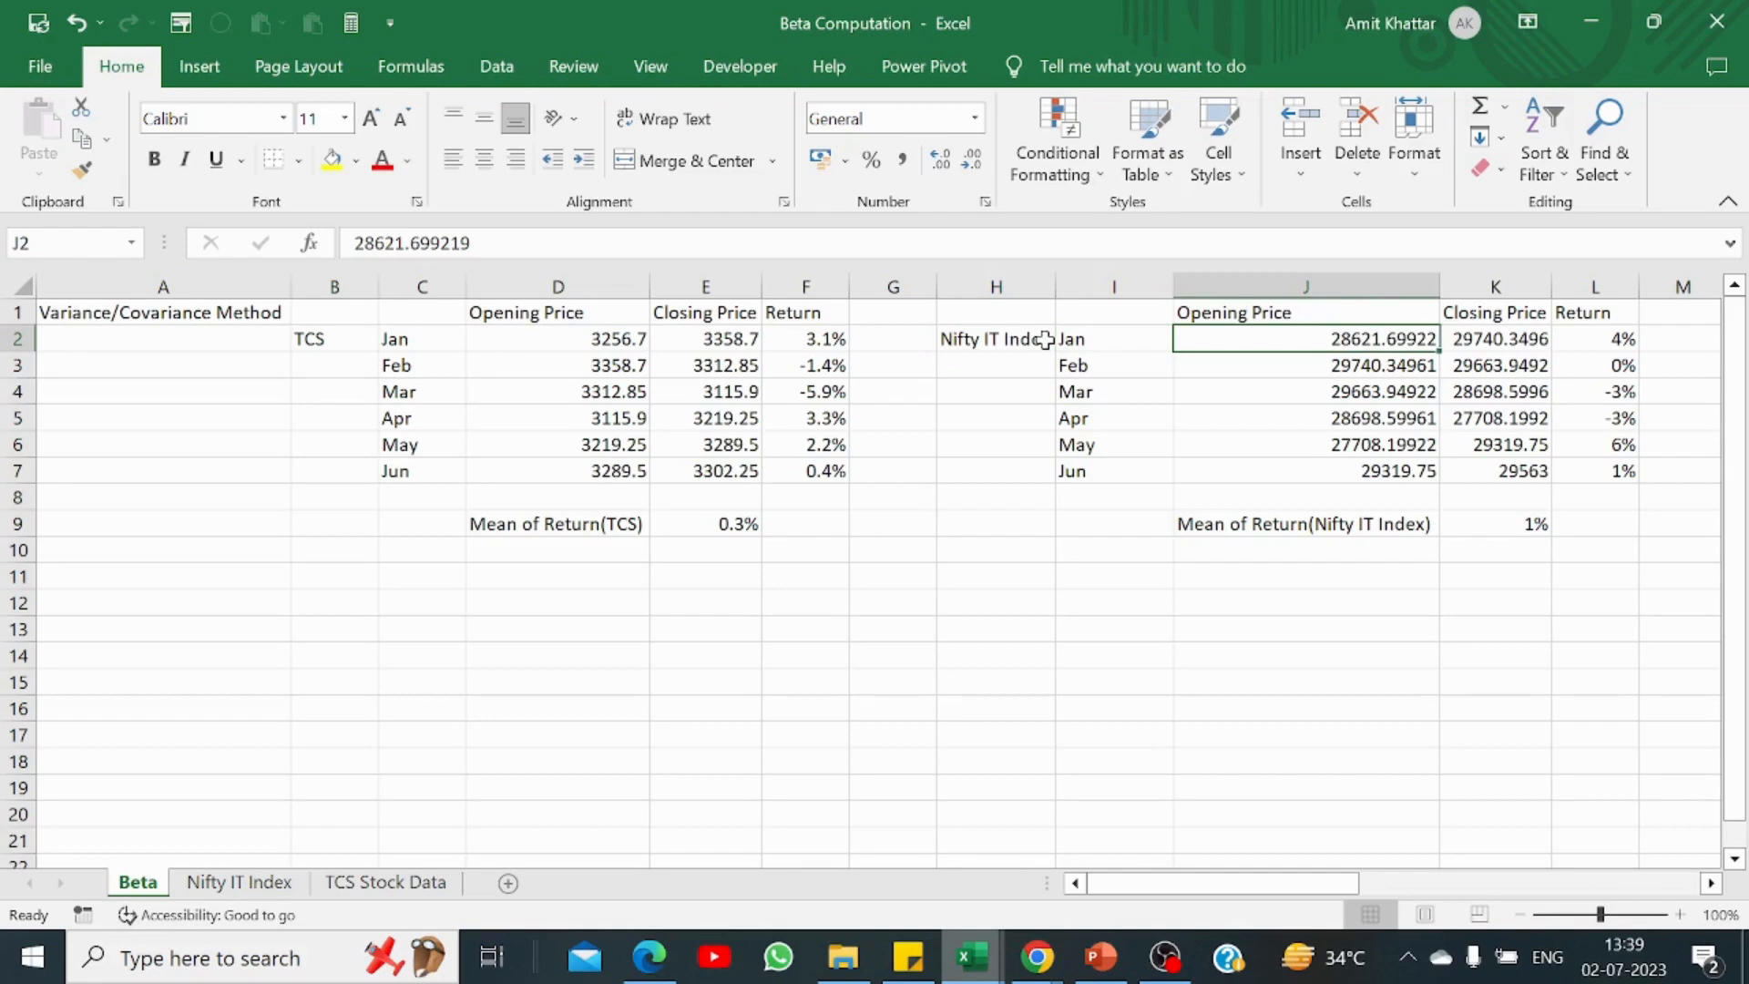
click(239, 882)
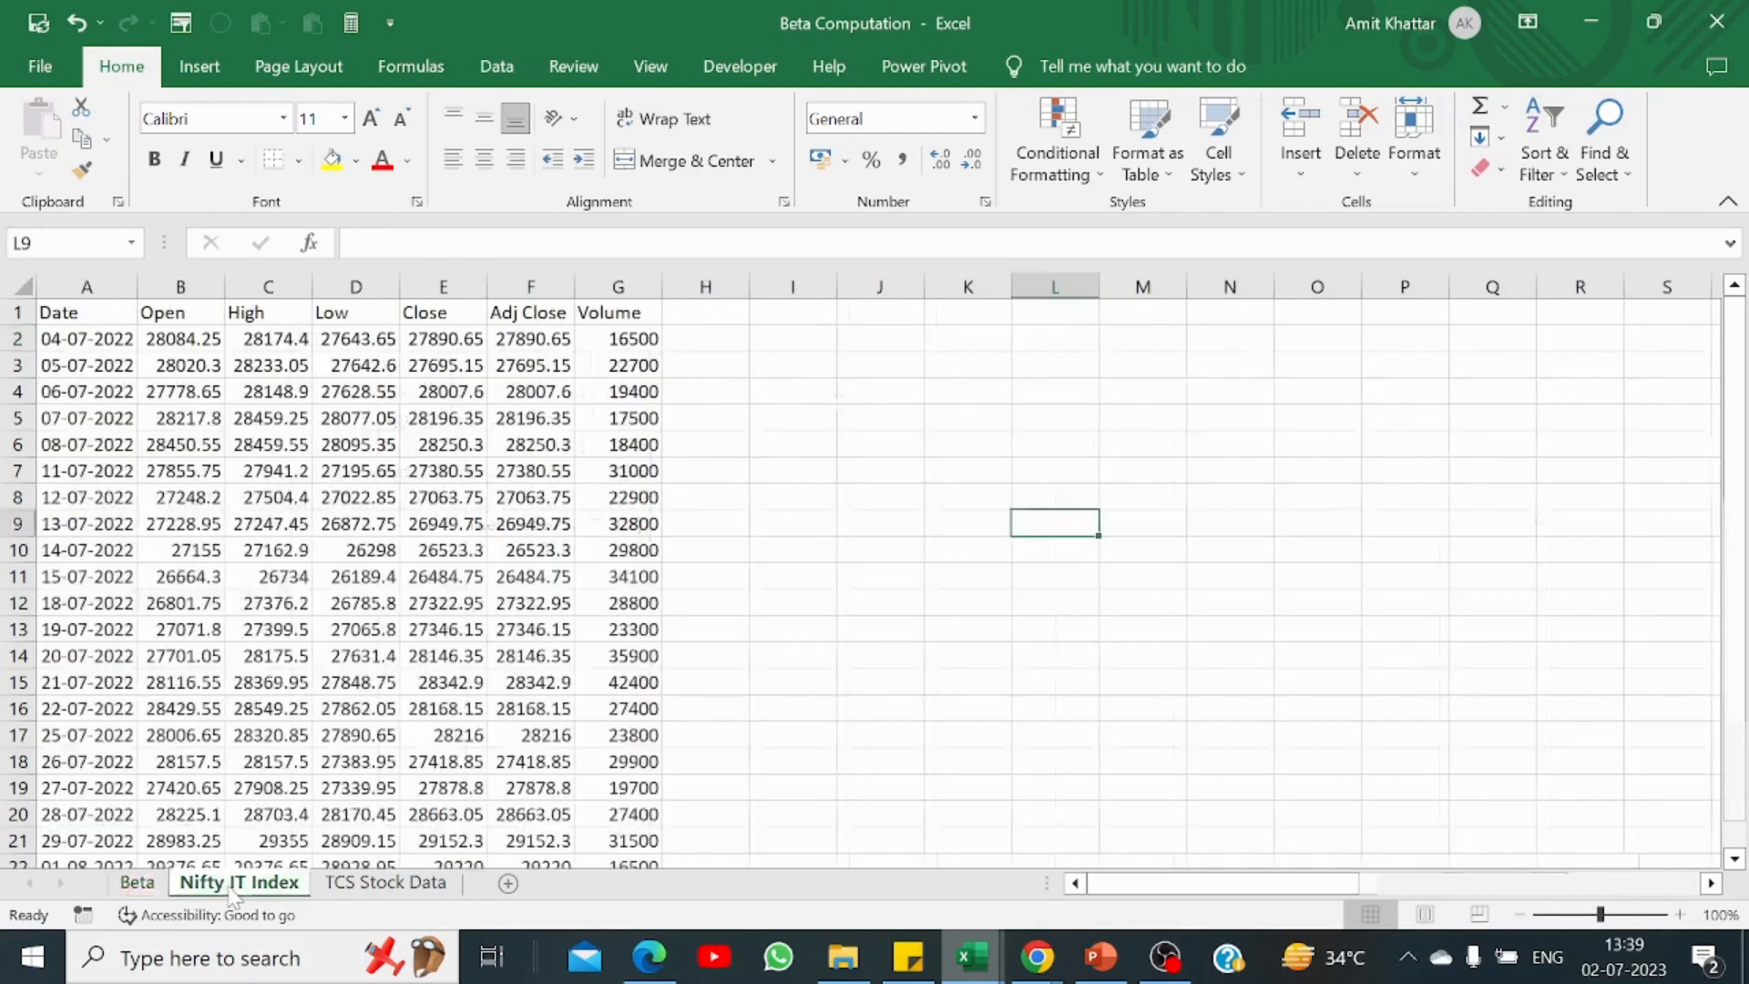
click(141, 882)
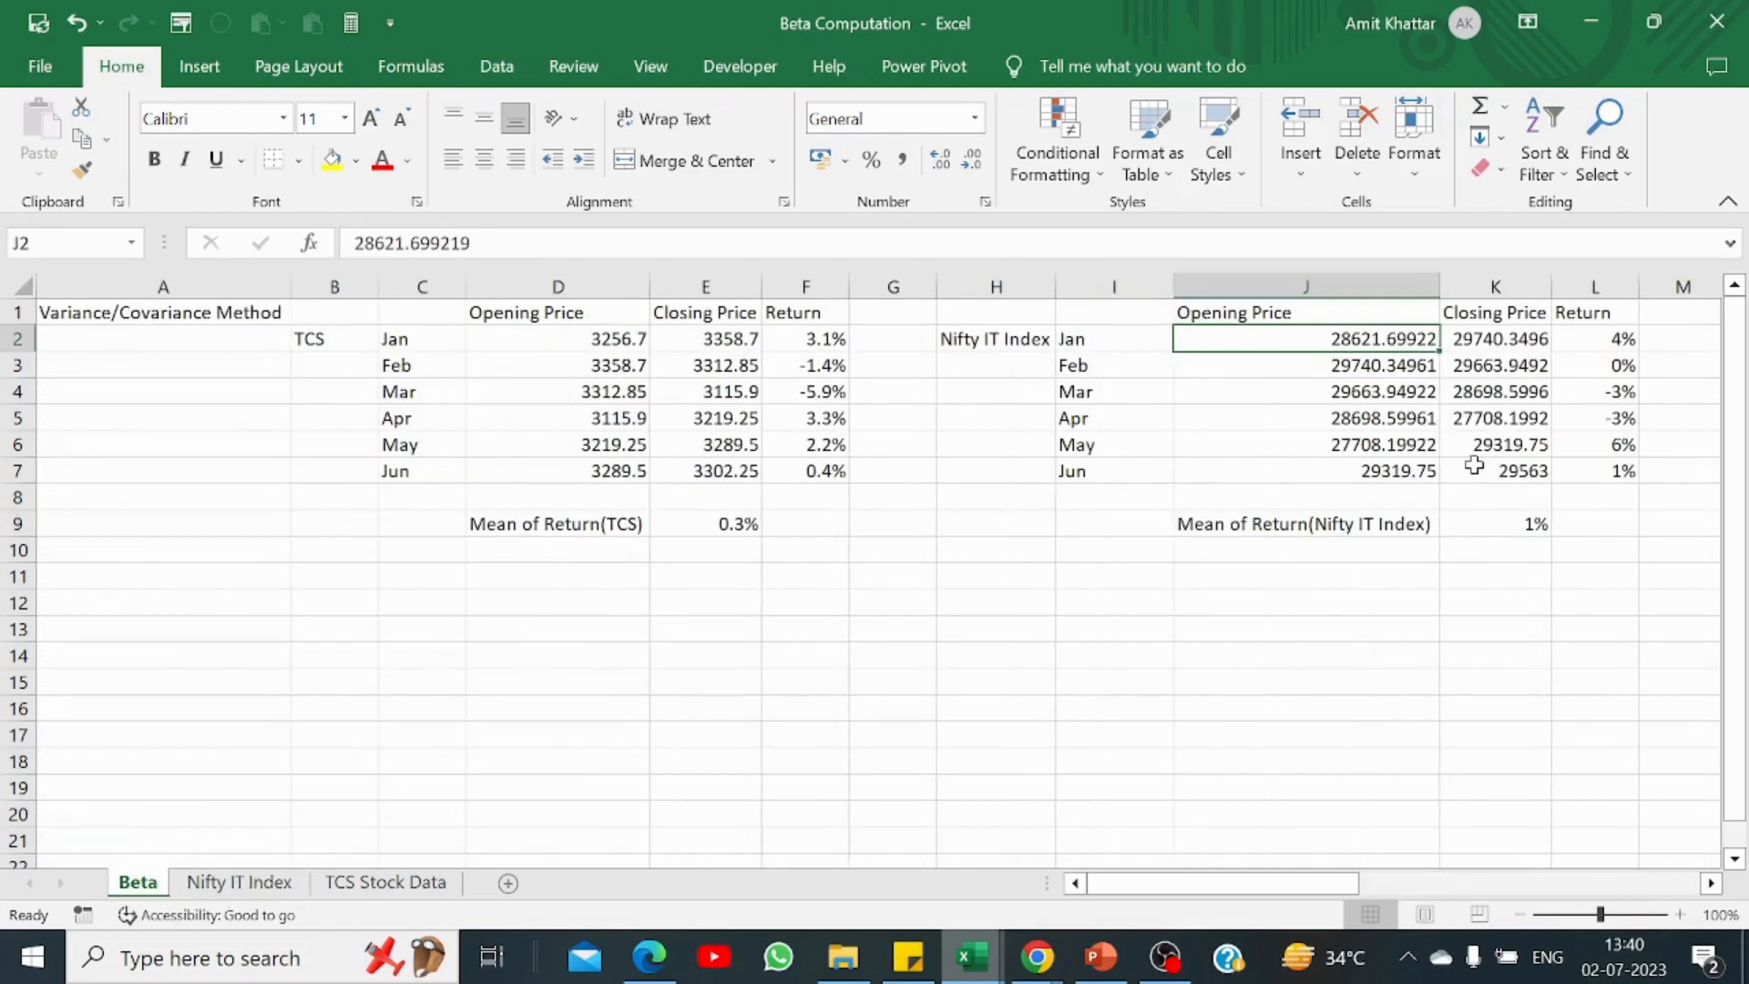
click(1594, 339)
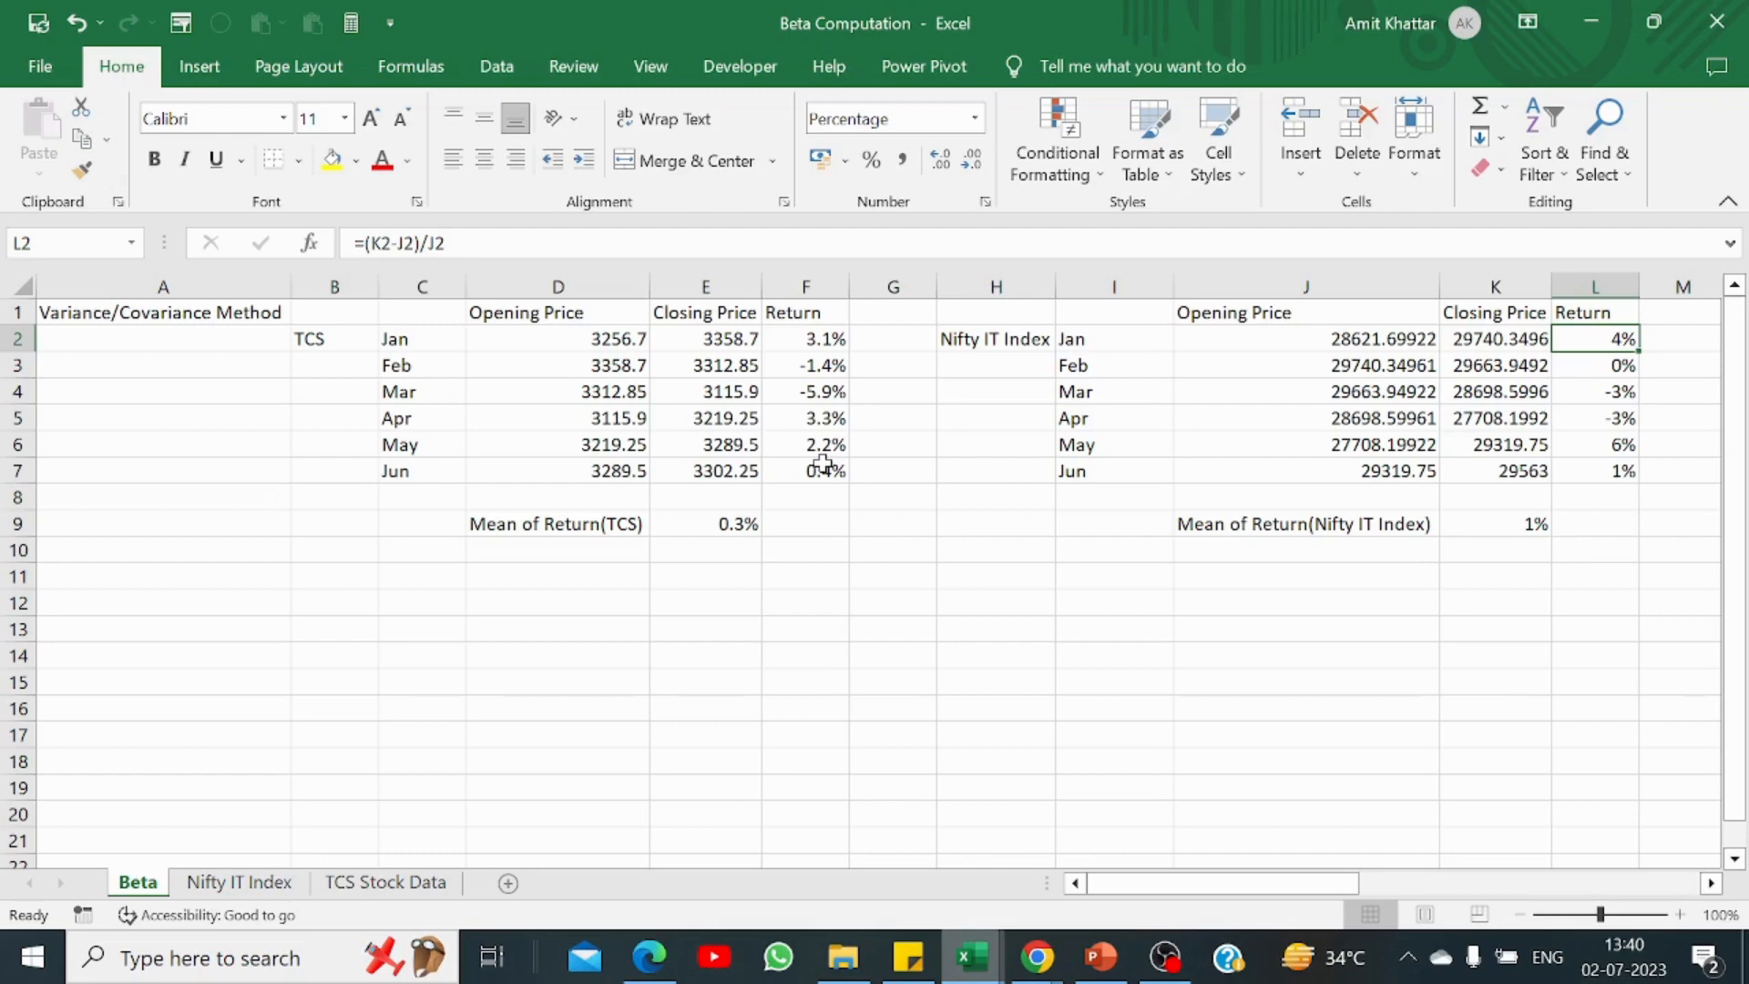
Step: Examine the mean return formulas for TCS and the Nifty IT Index, and trace the TCS deviation from mean in N2
click(707, 526)
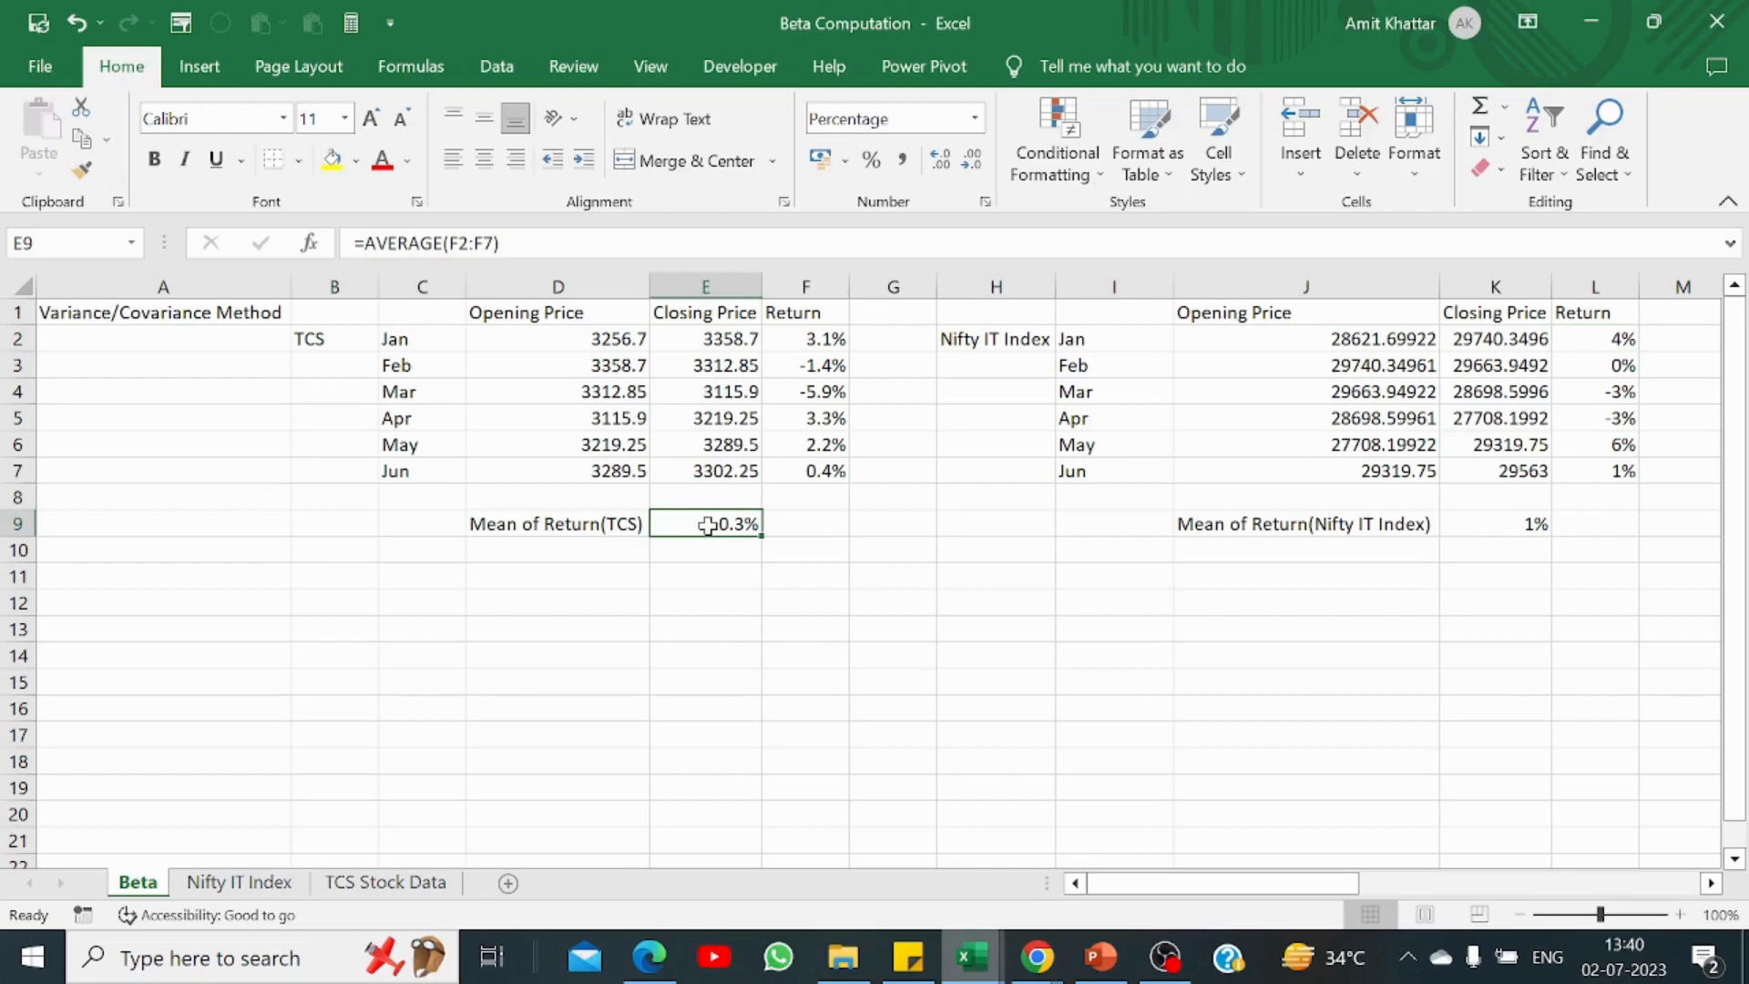
click(1477, 520)
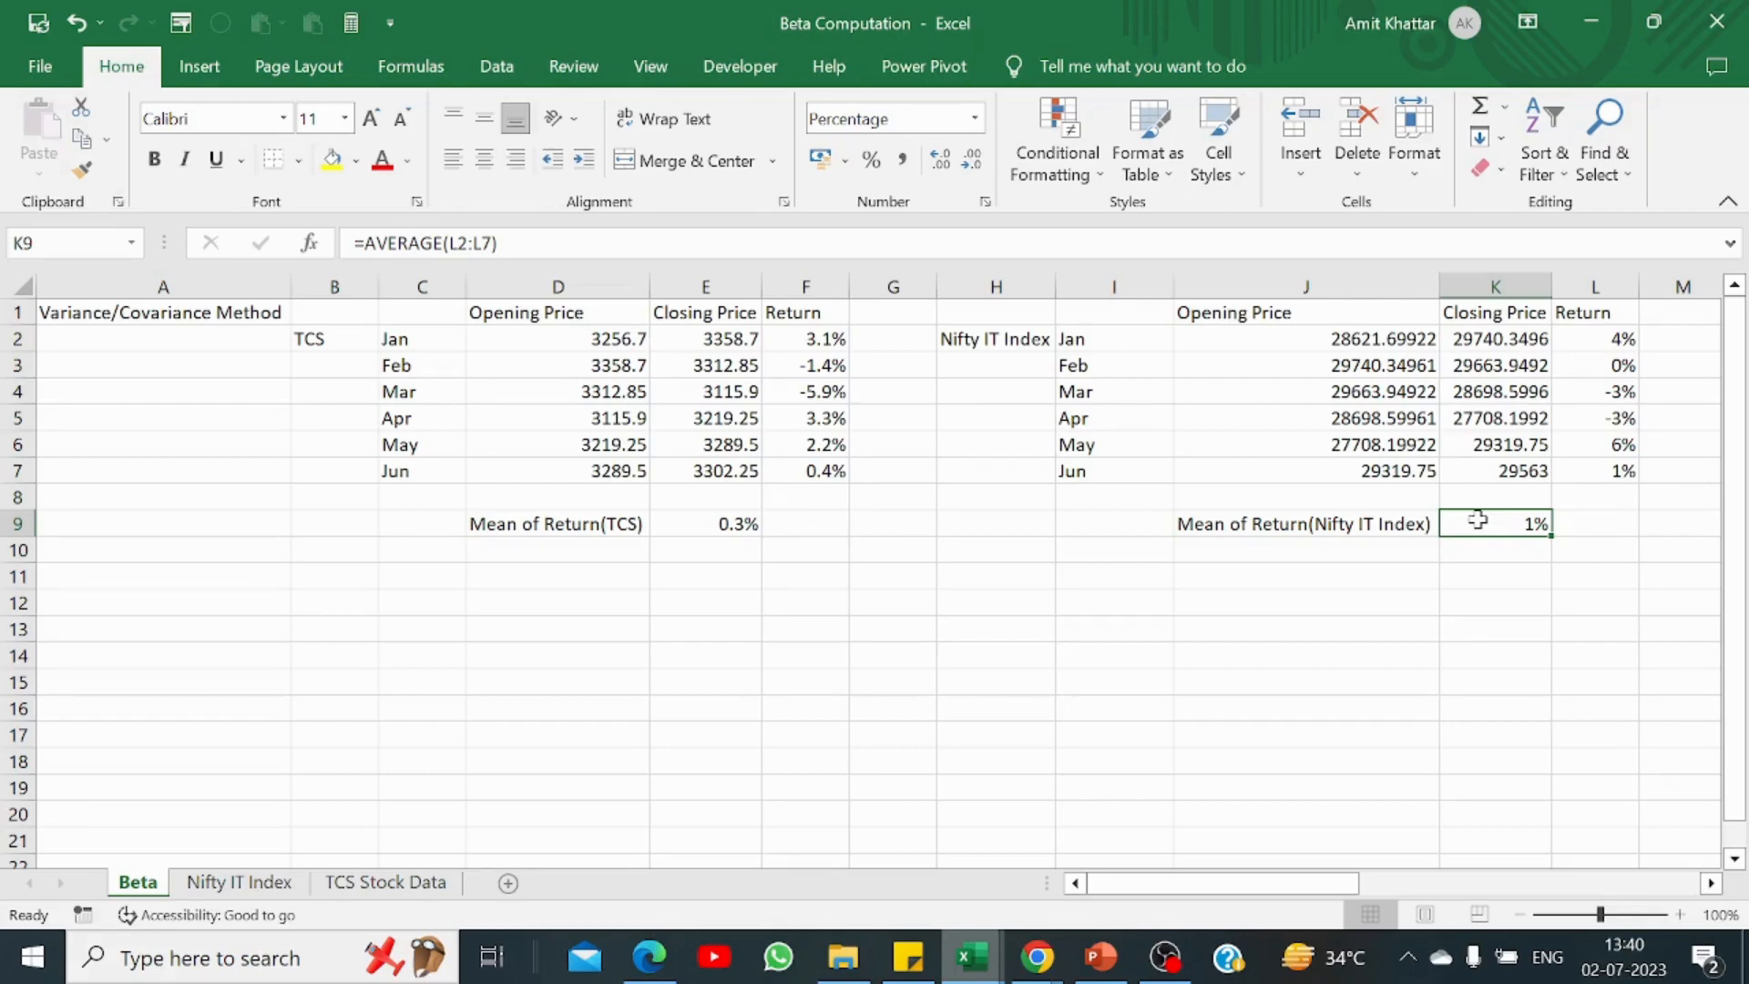
click(1712, 883)
click(1713, 883)
click(1713, 883)
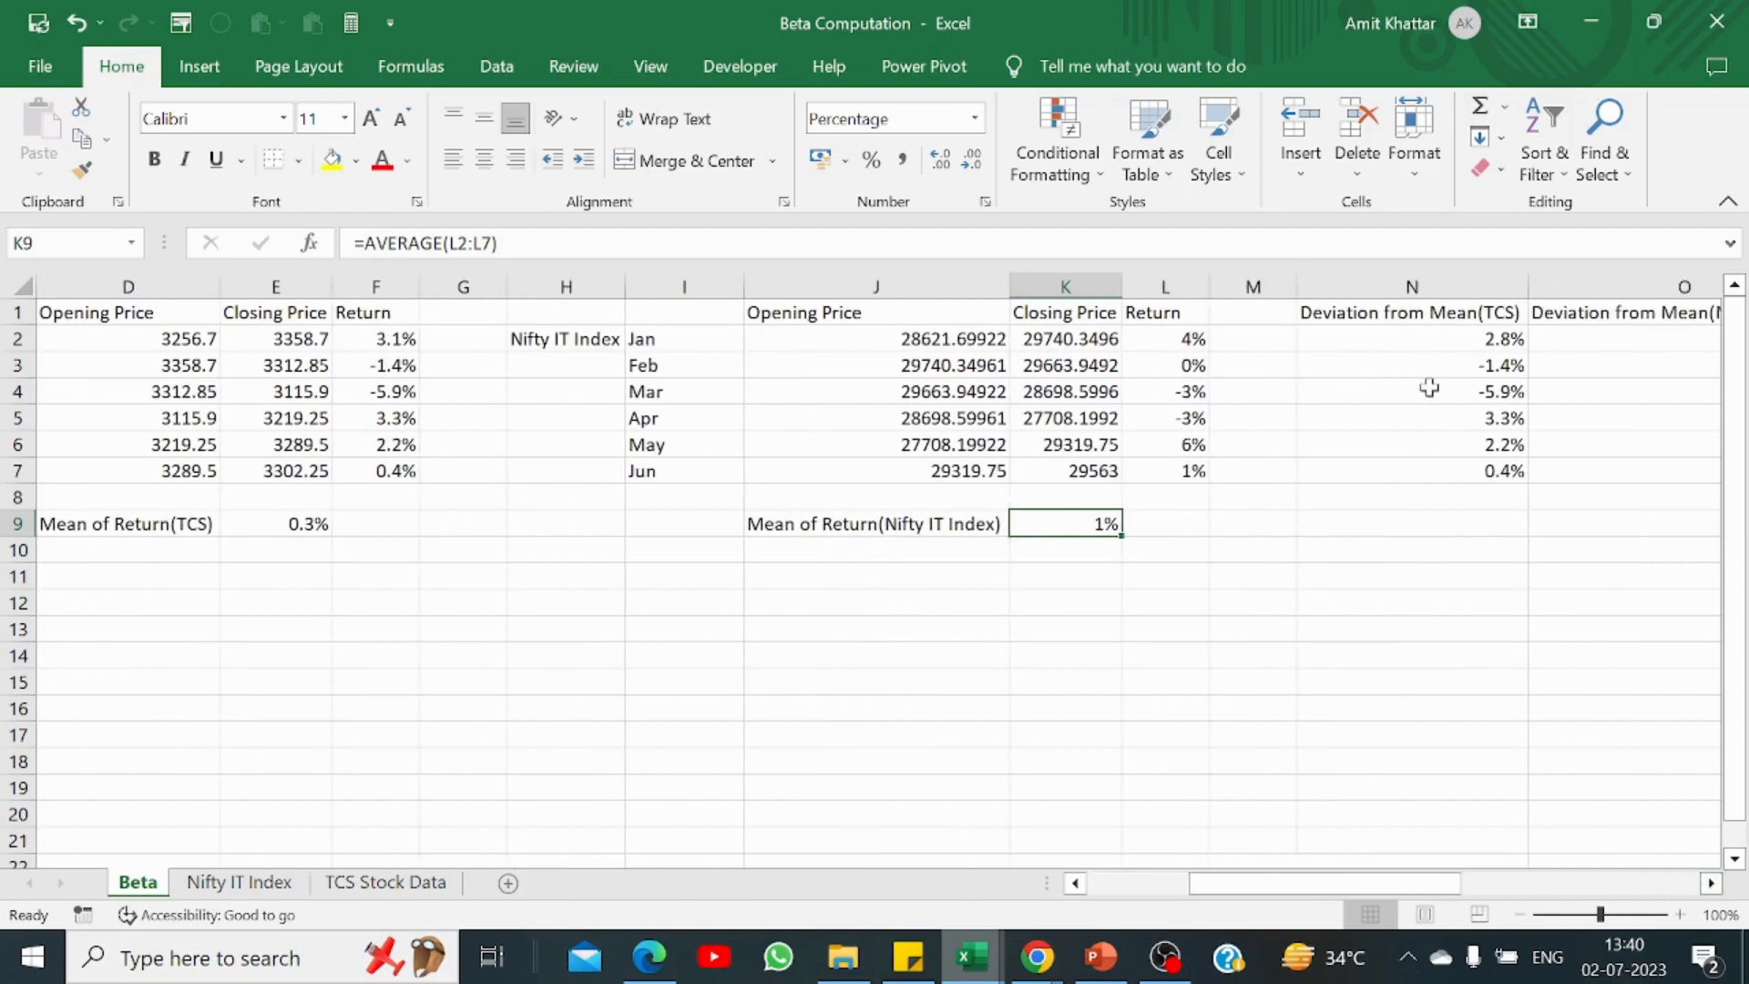
click(1713, 883)
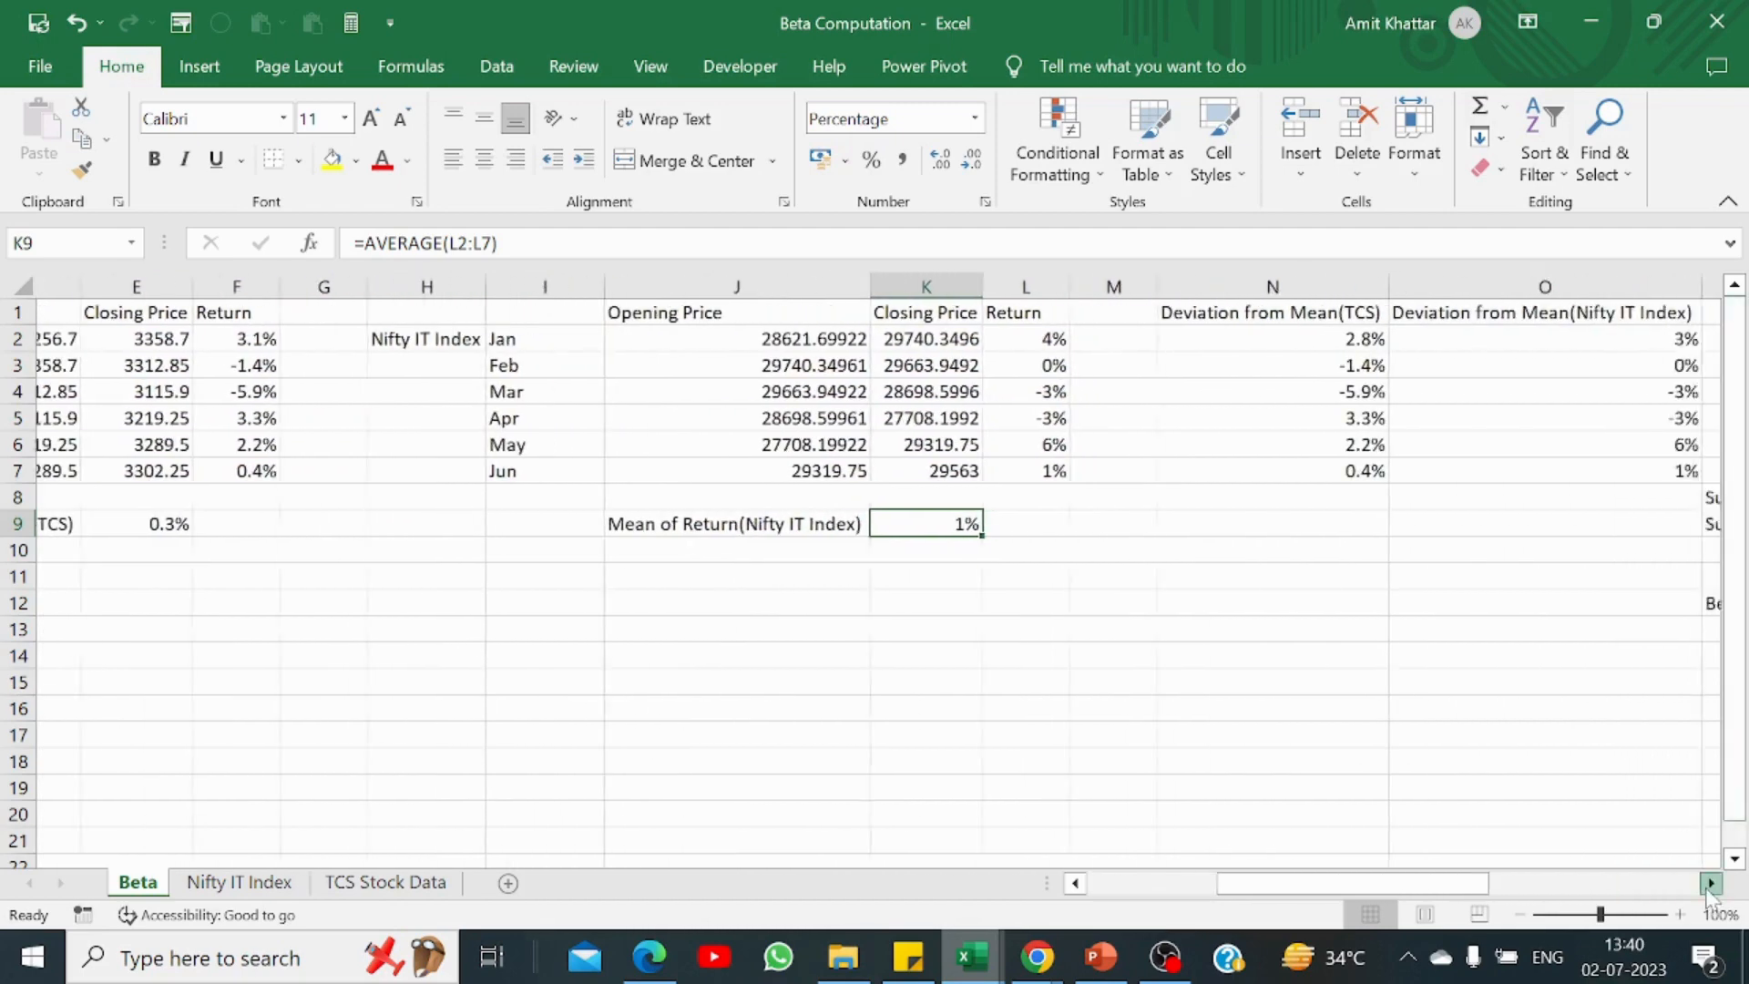
click(1247, 343)
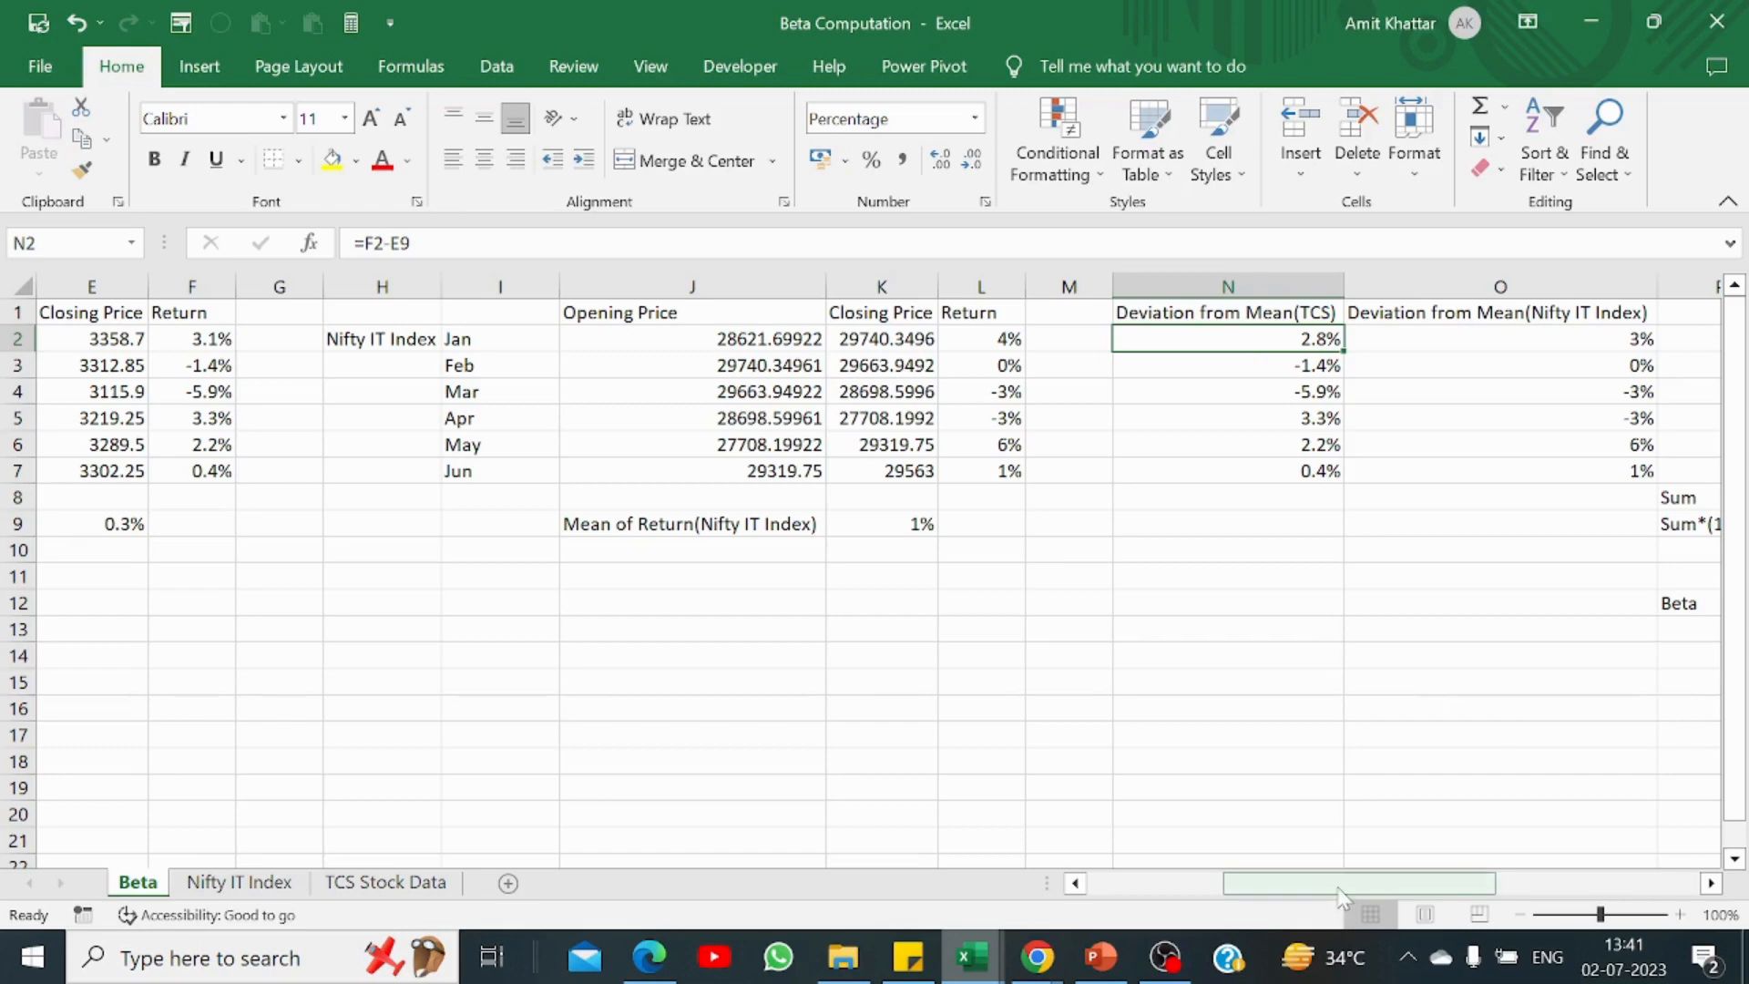
drag(1336, 888, 1270, 877)
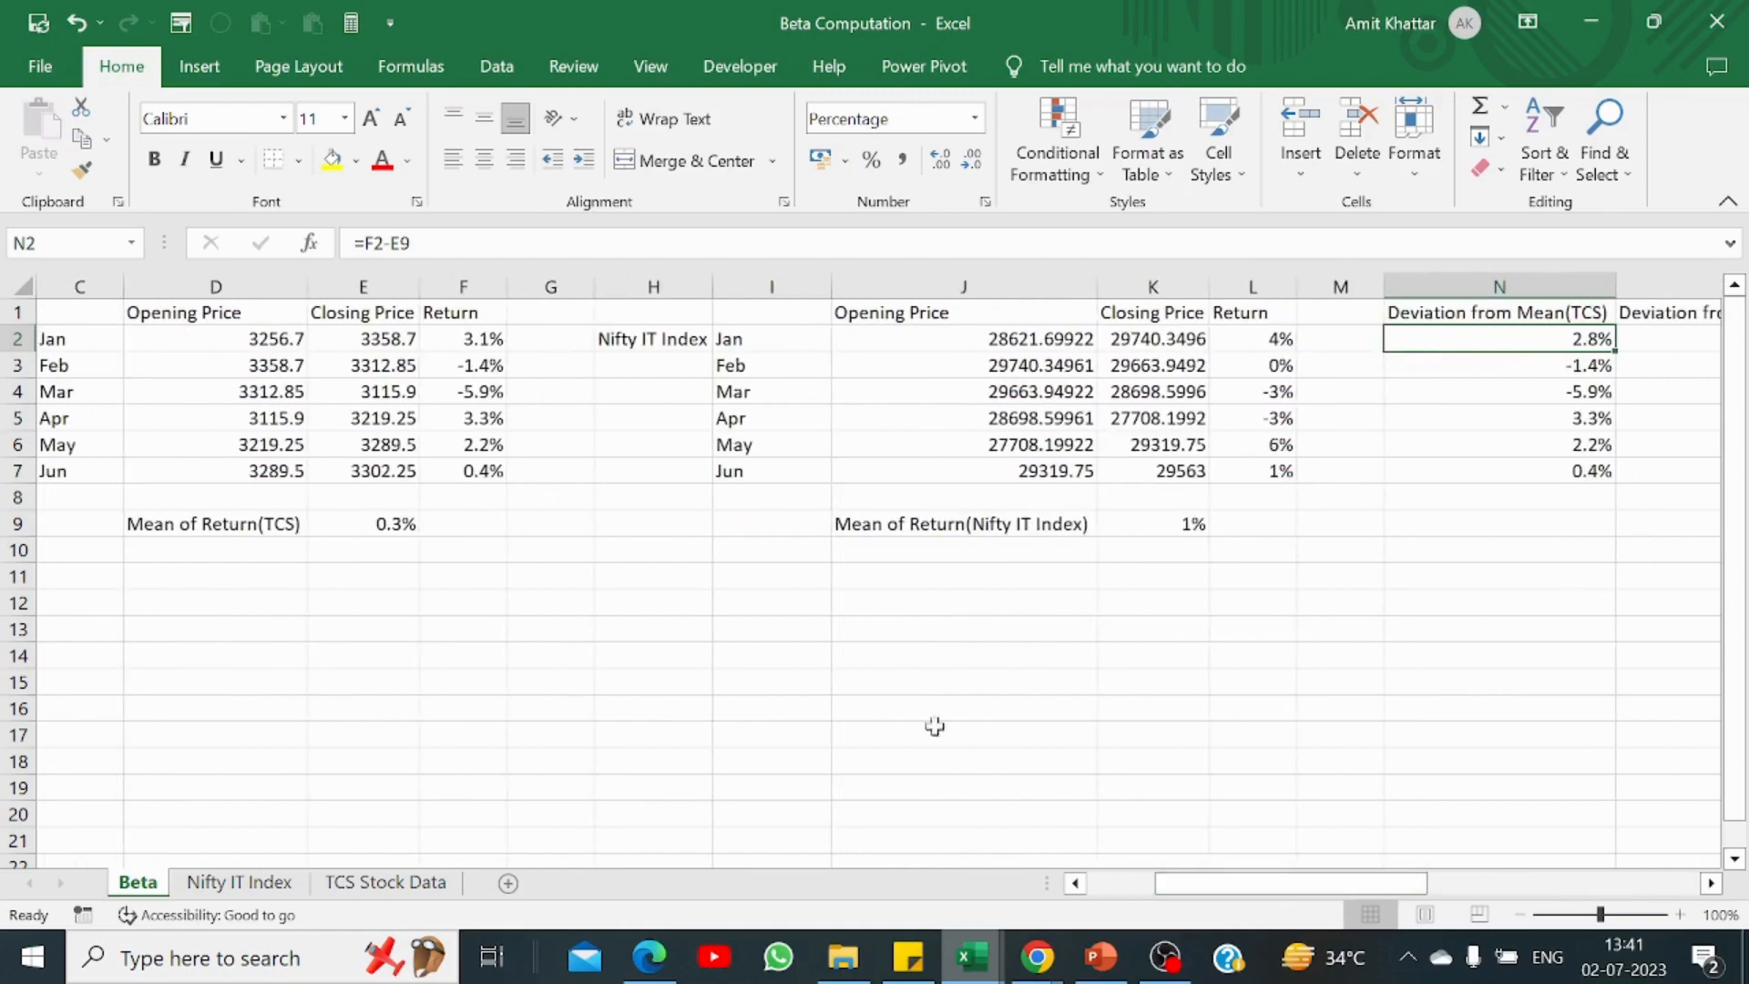
click(483, 341)
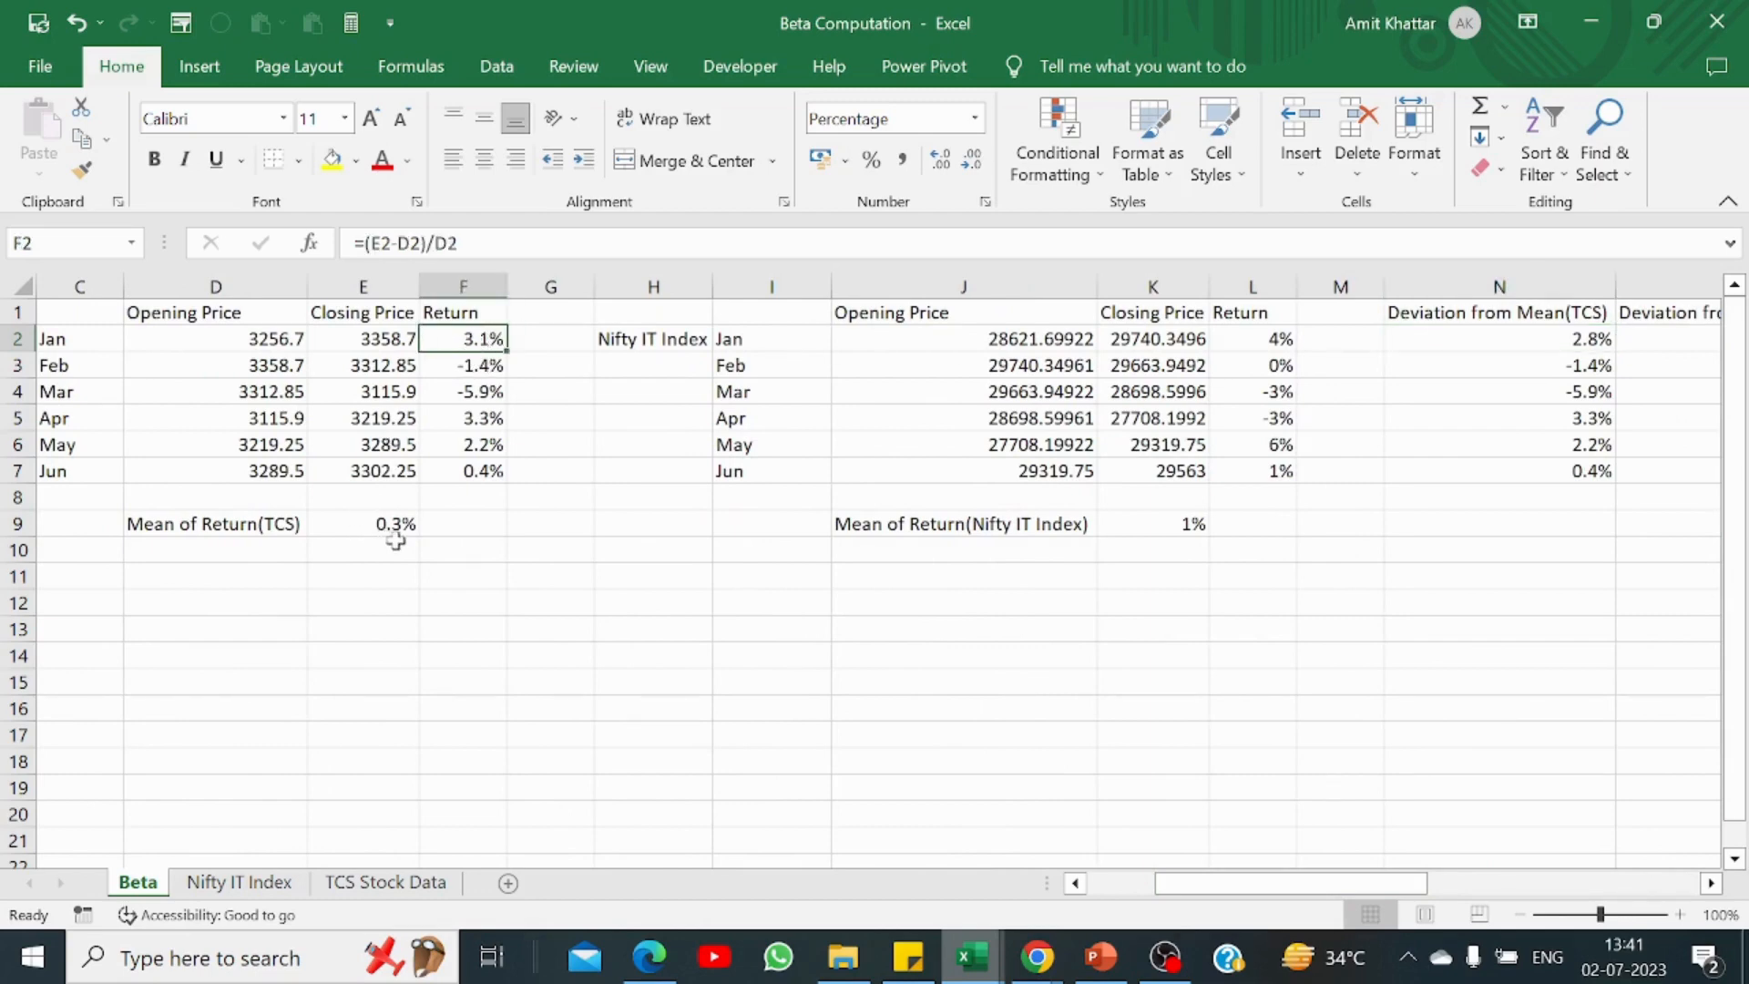
Step: Show the Nifty IT Index monthly returns in L2:L7 and their mean in K9 with one decimal place
drag(1239, 339, 1262, 477)
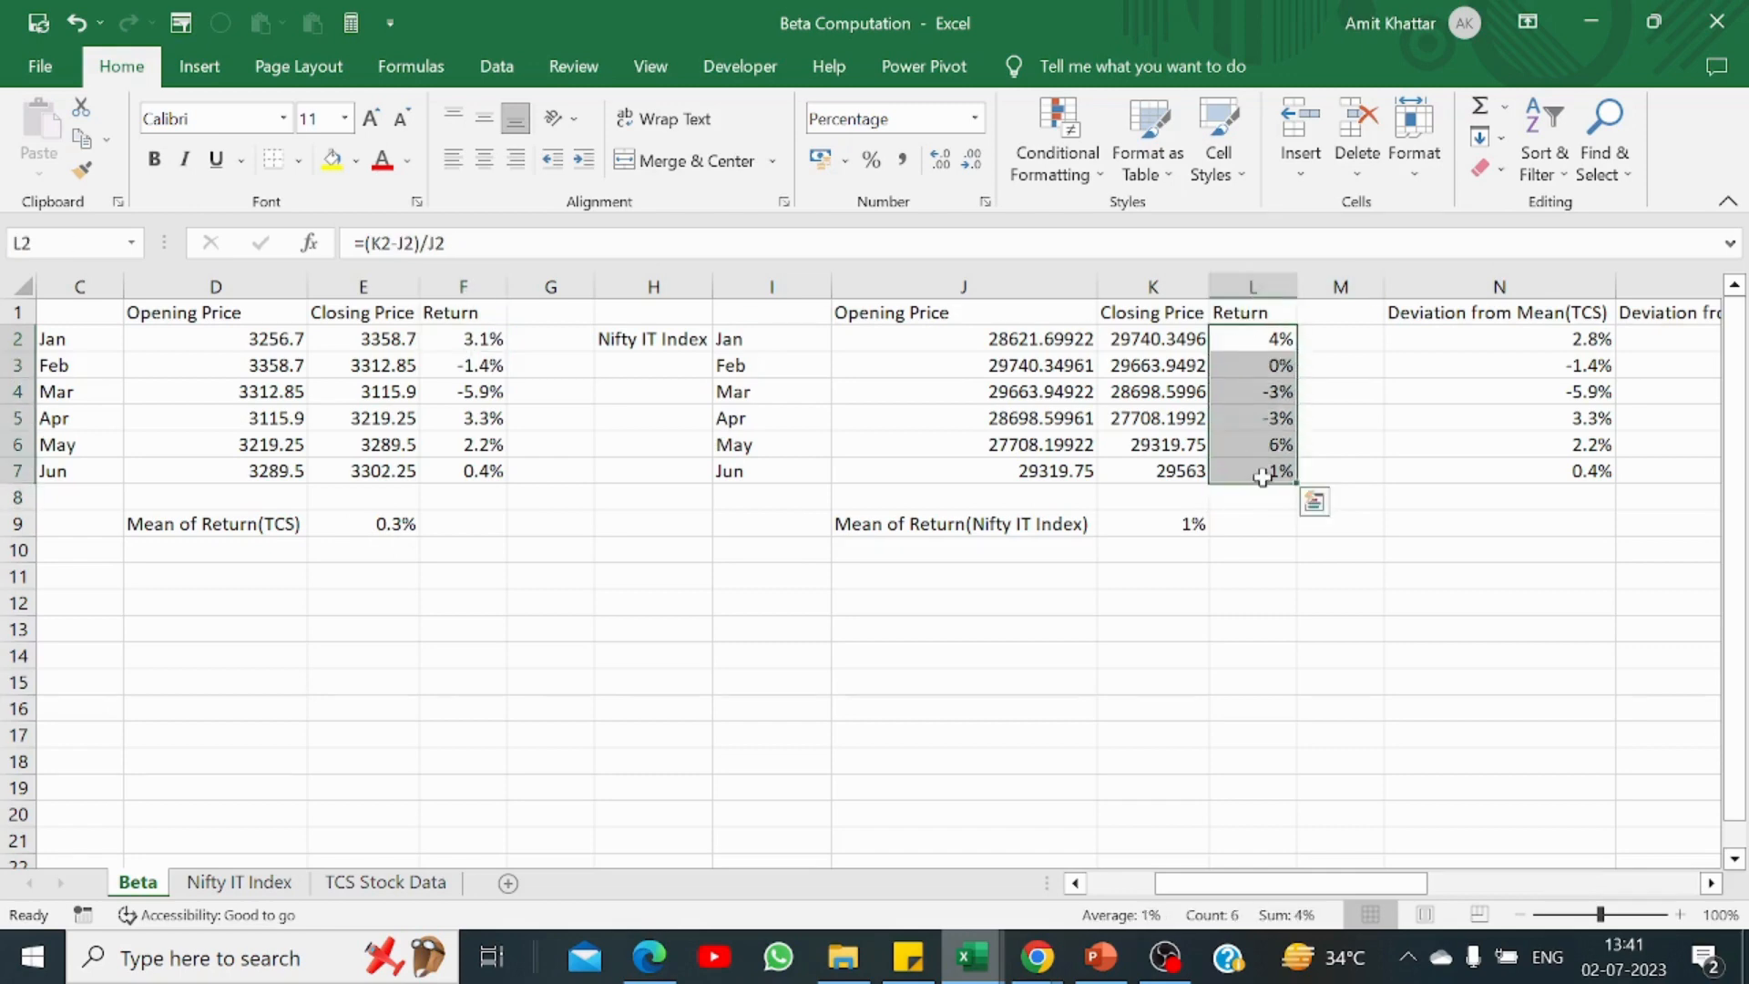
click(944, 161)
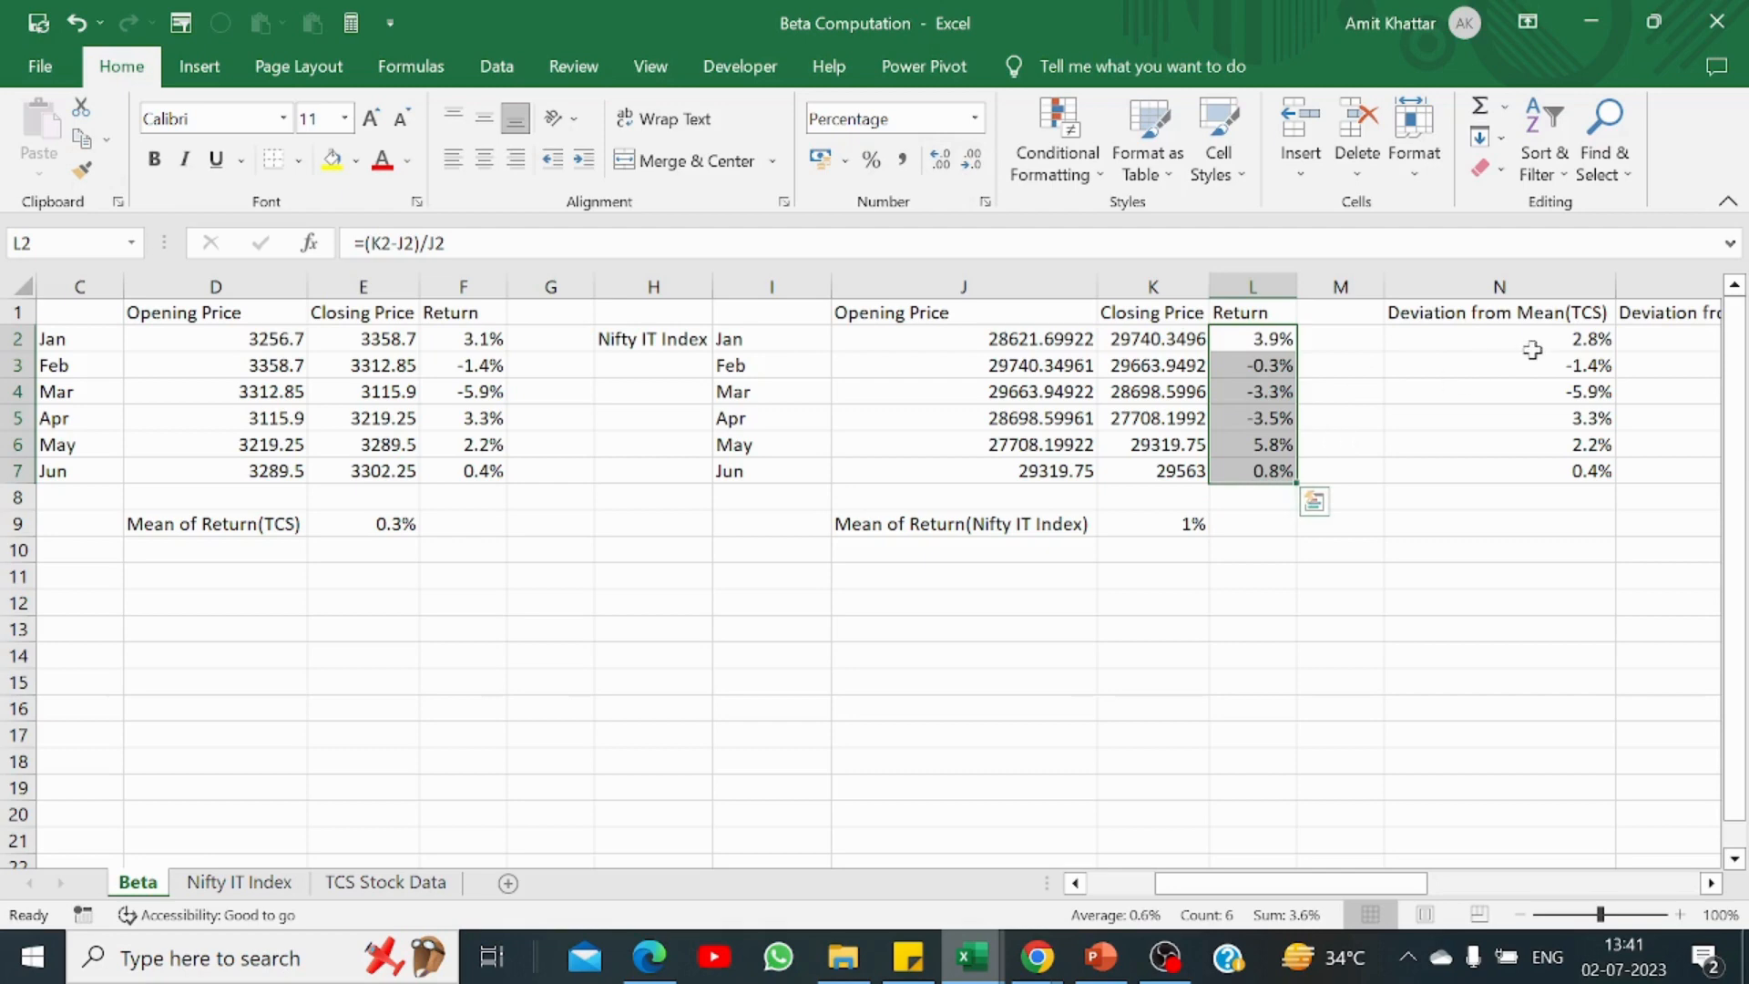
drag(1540, 342, 1539, 452)
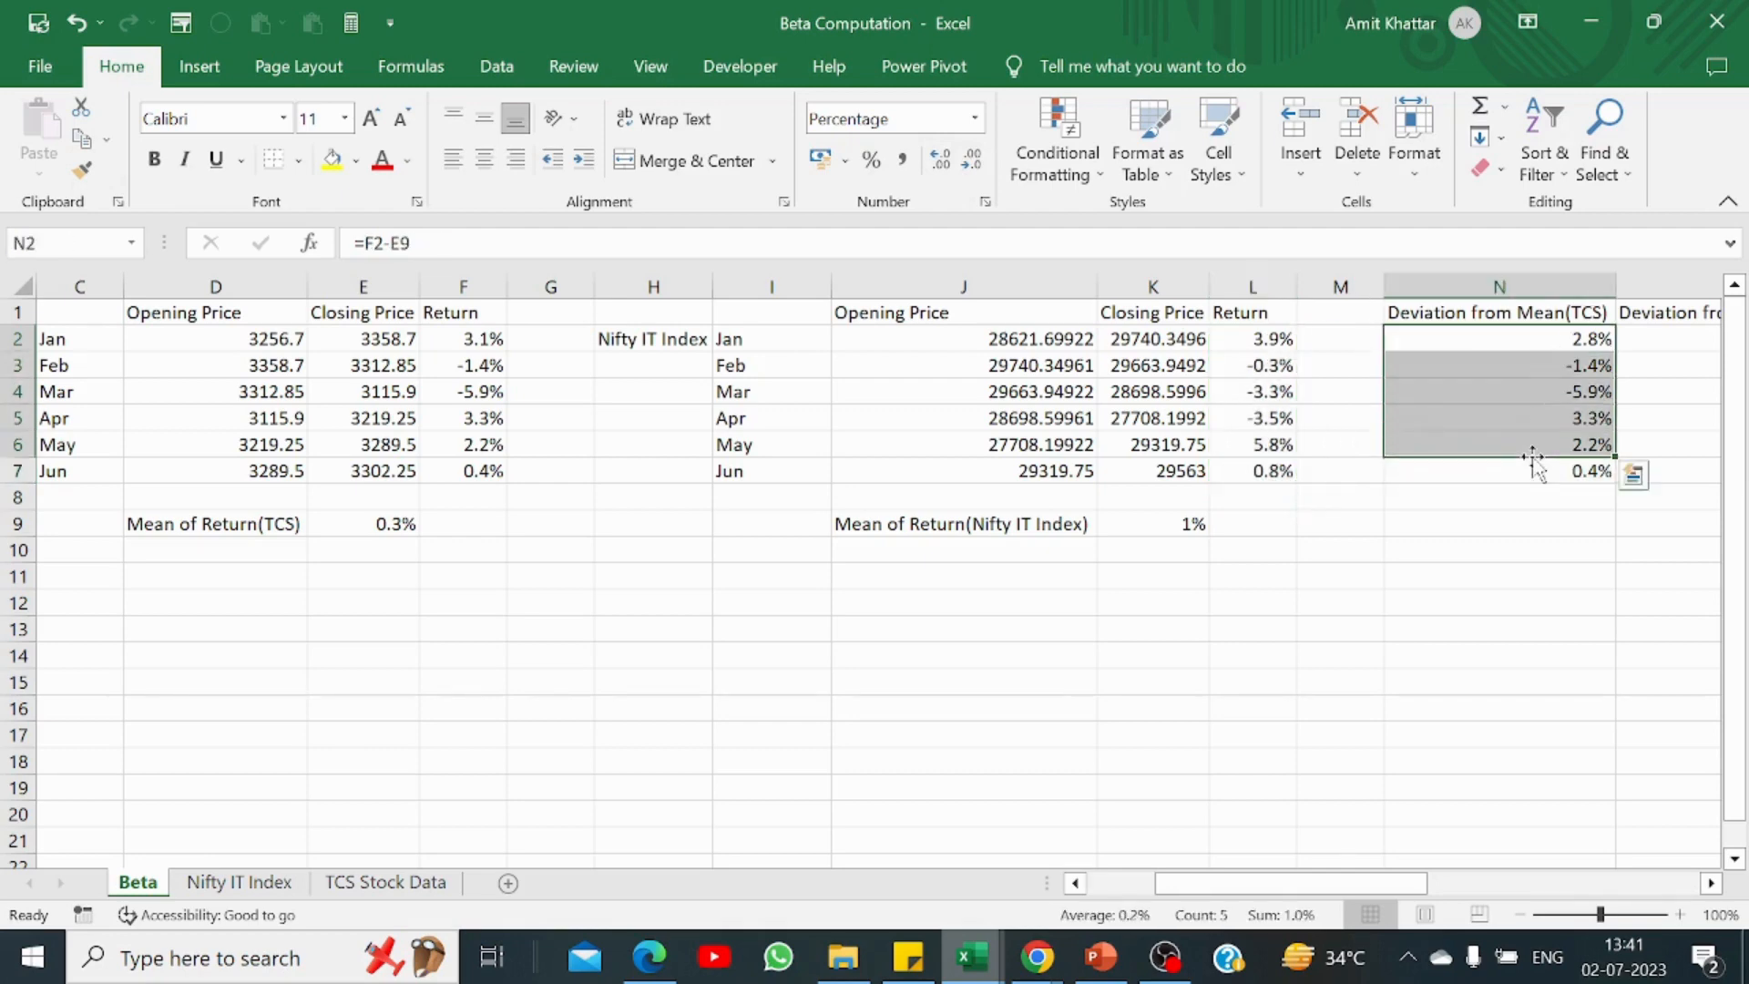
click(1162, 524)
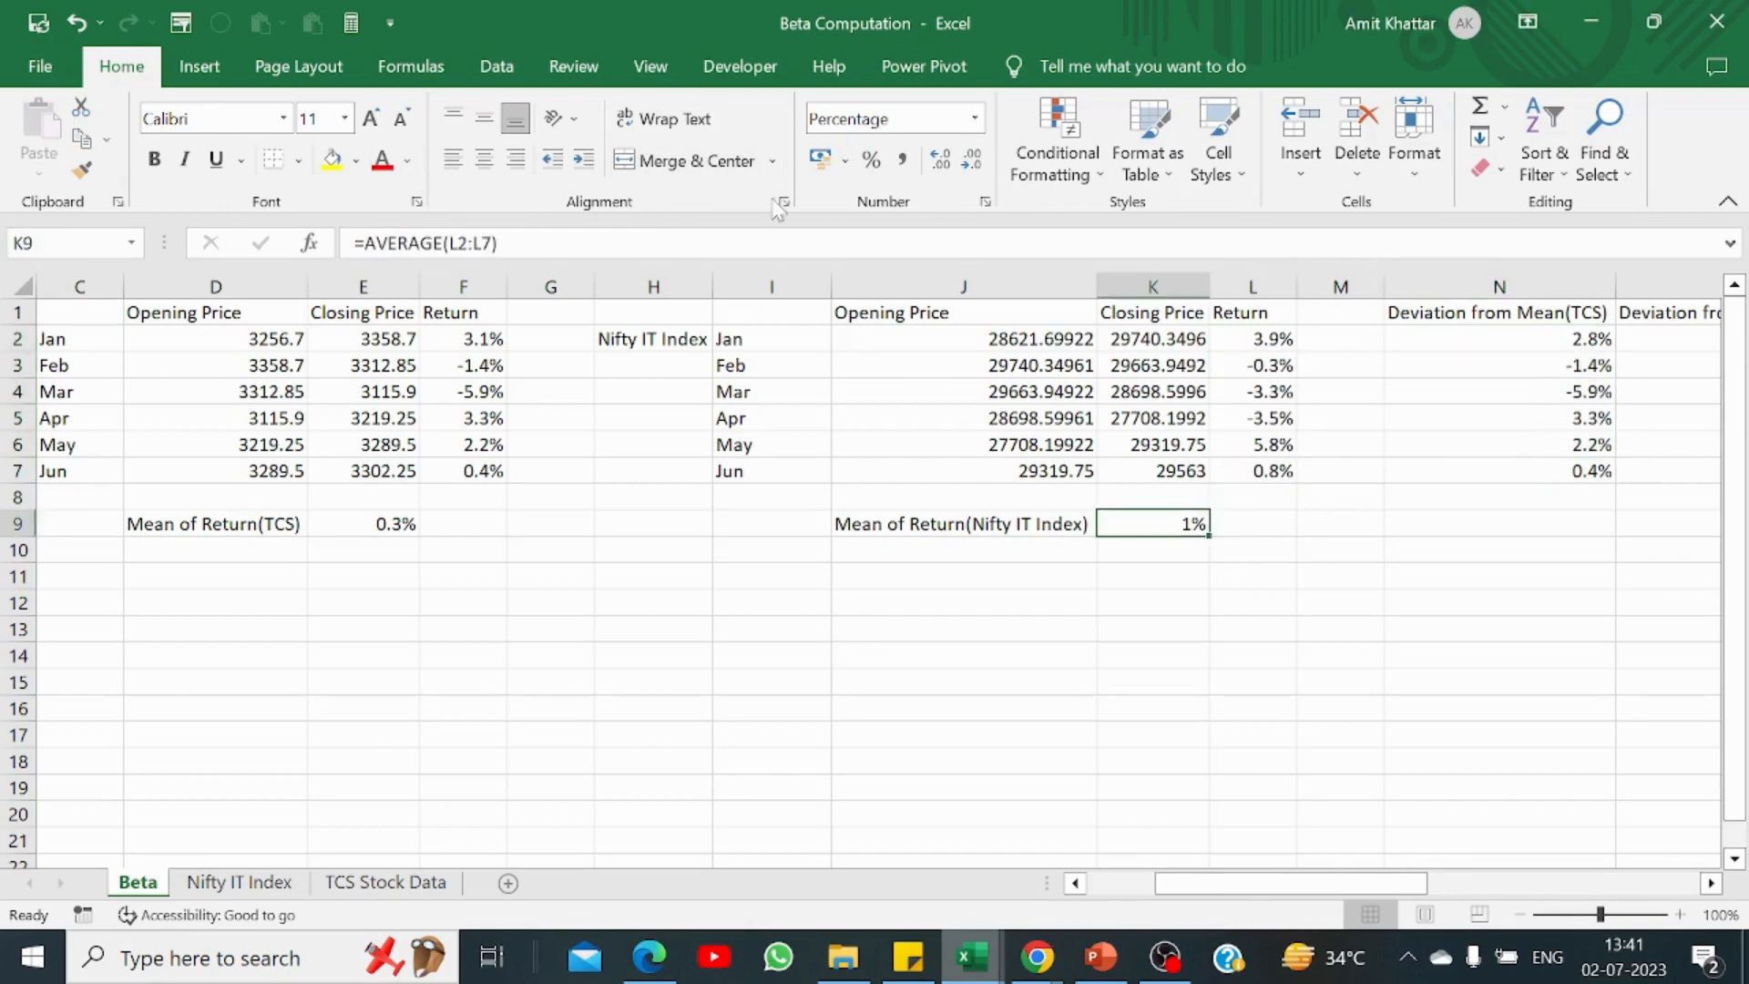
click(939, 164)
Step: Show the Nifty IT Index deviations from mean in O2:O7 with one decimal place
click(1713, 884)
click(1713, 884)
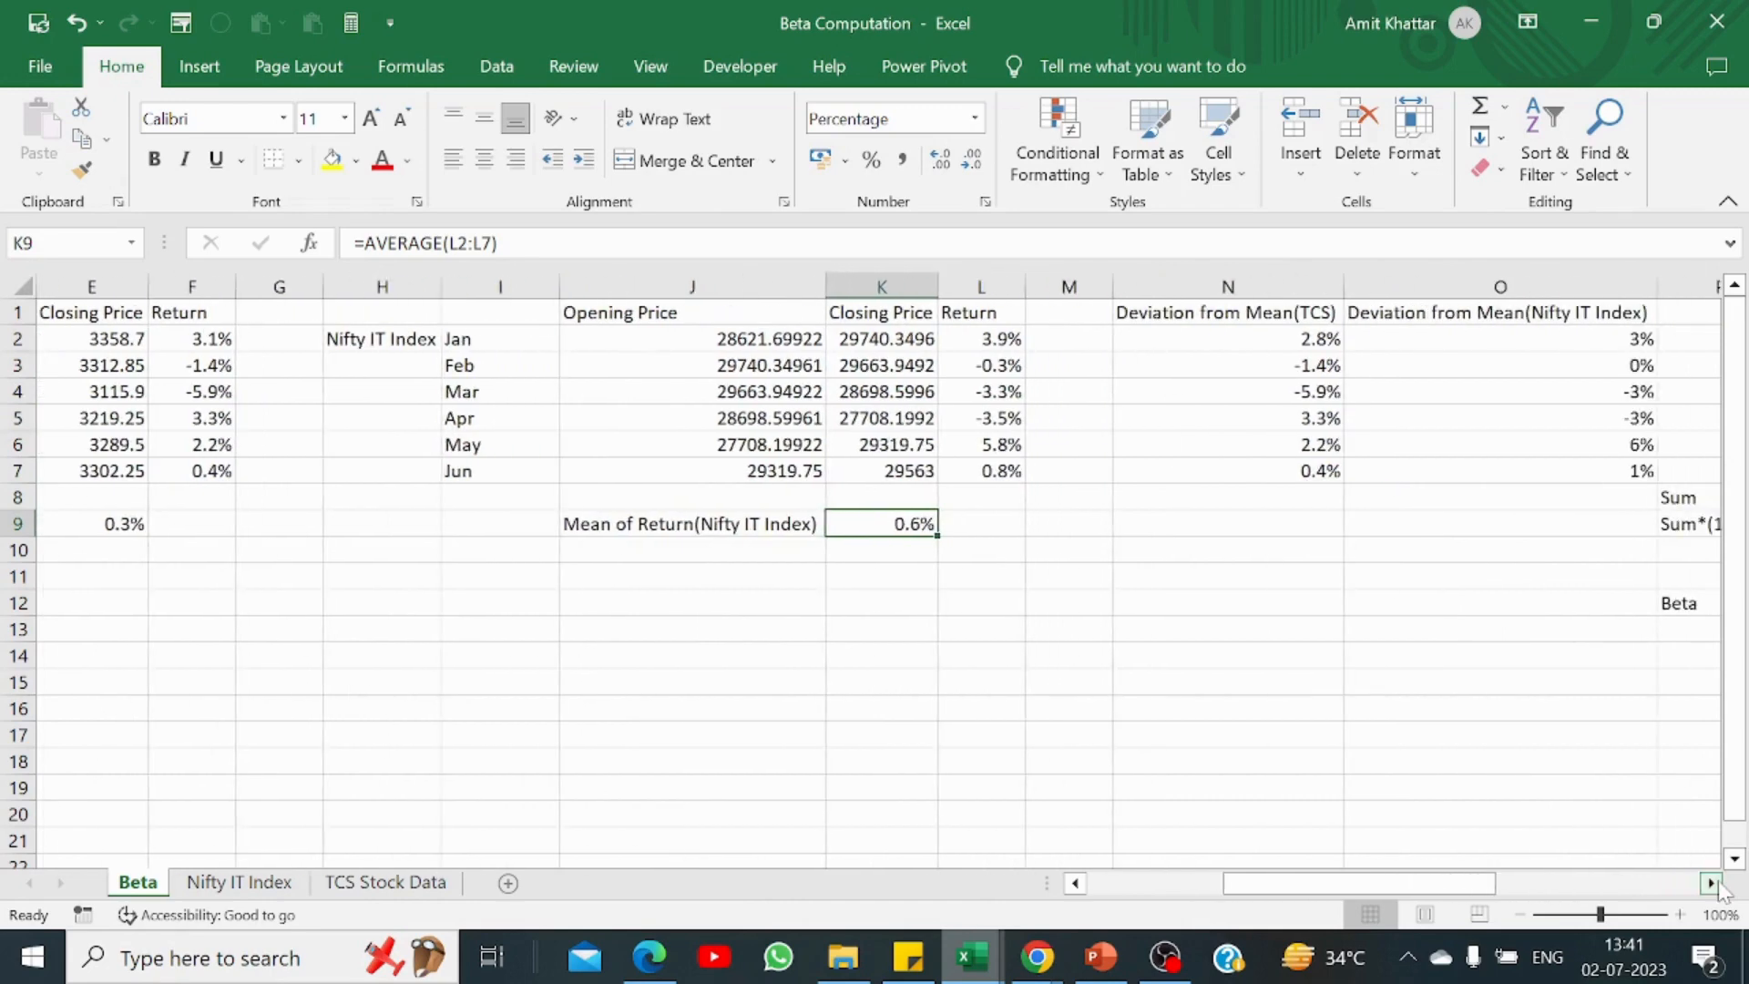
click(1339, 785)
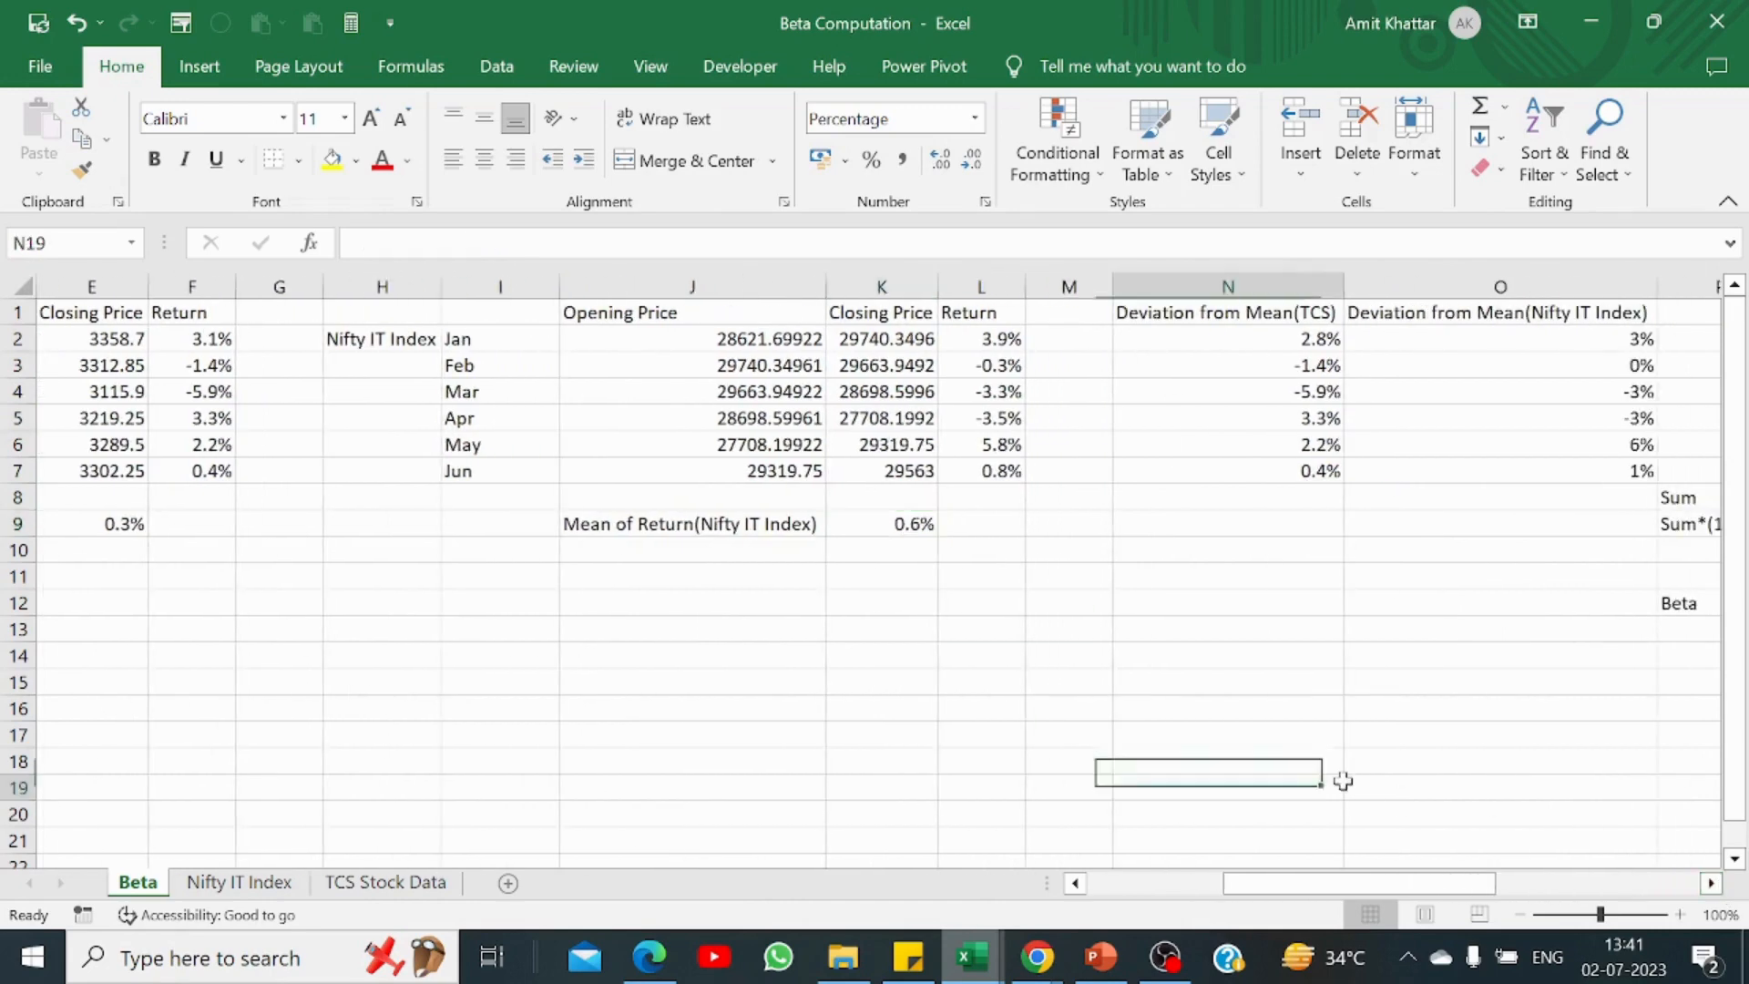
click(1468, 342)
drag(1511, 340, 1534, 456)
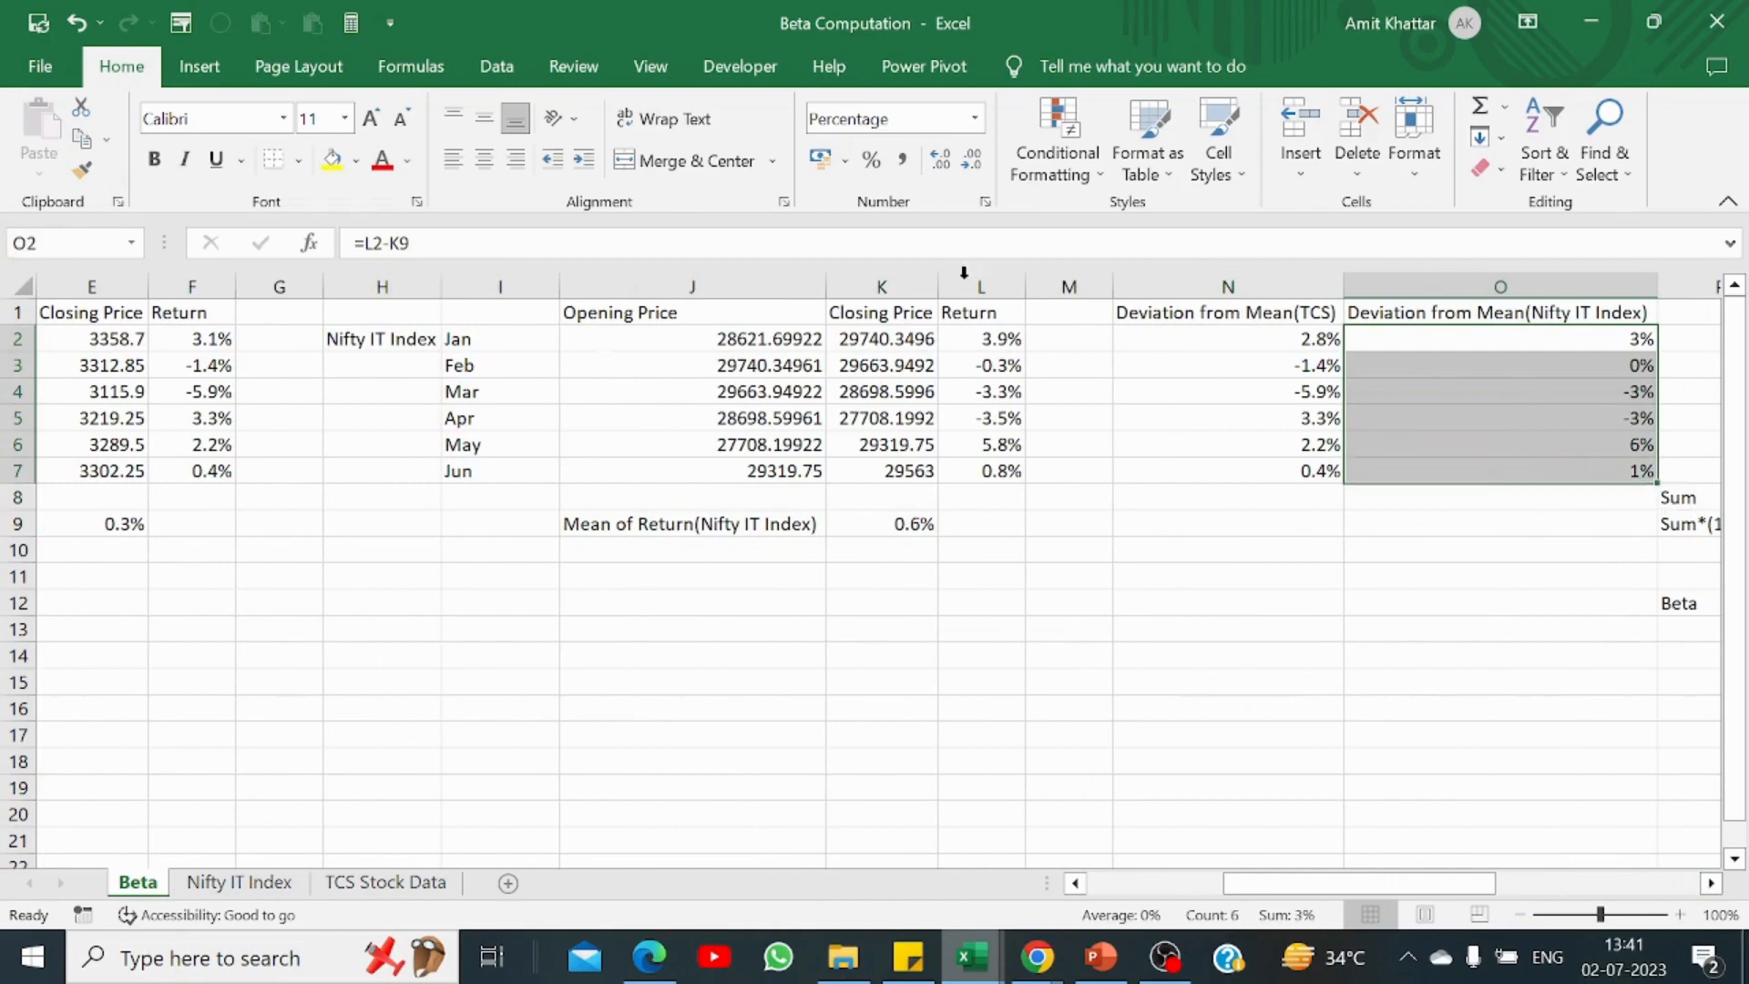
click(940, 160)
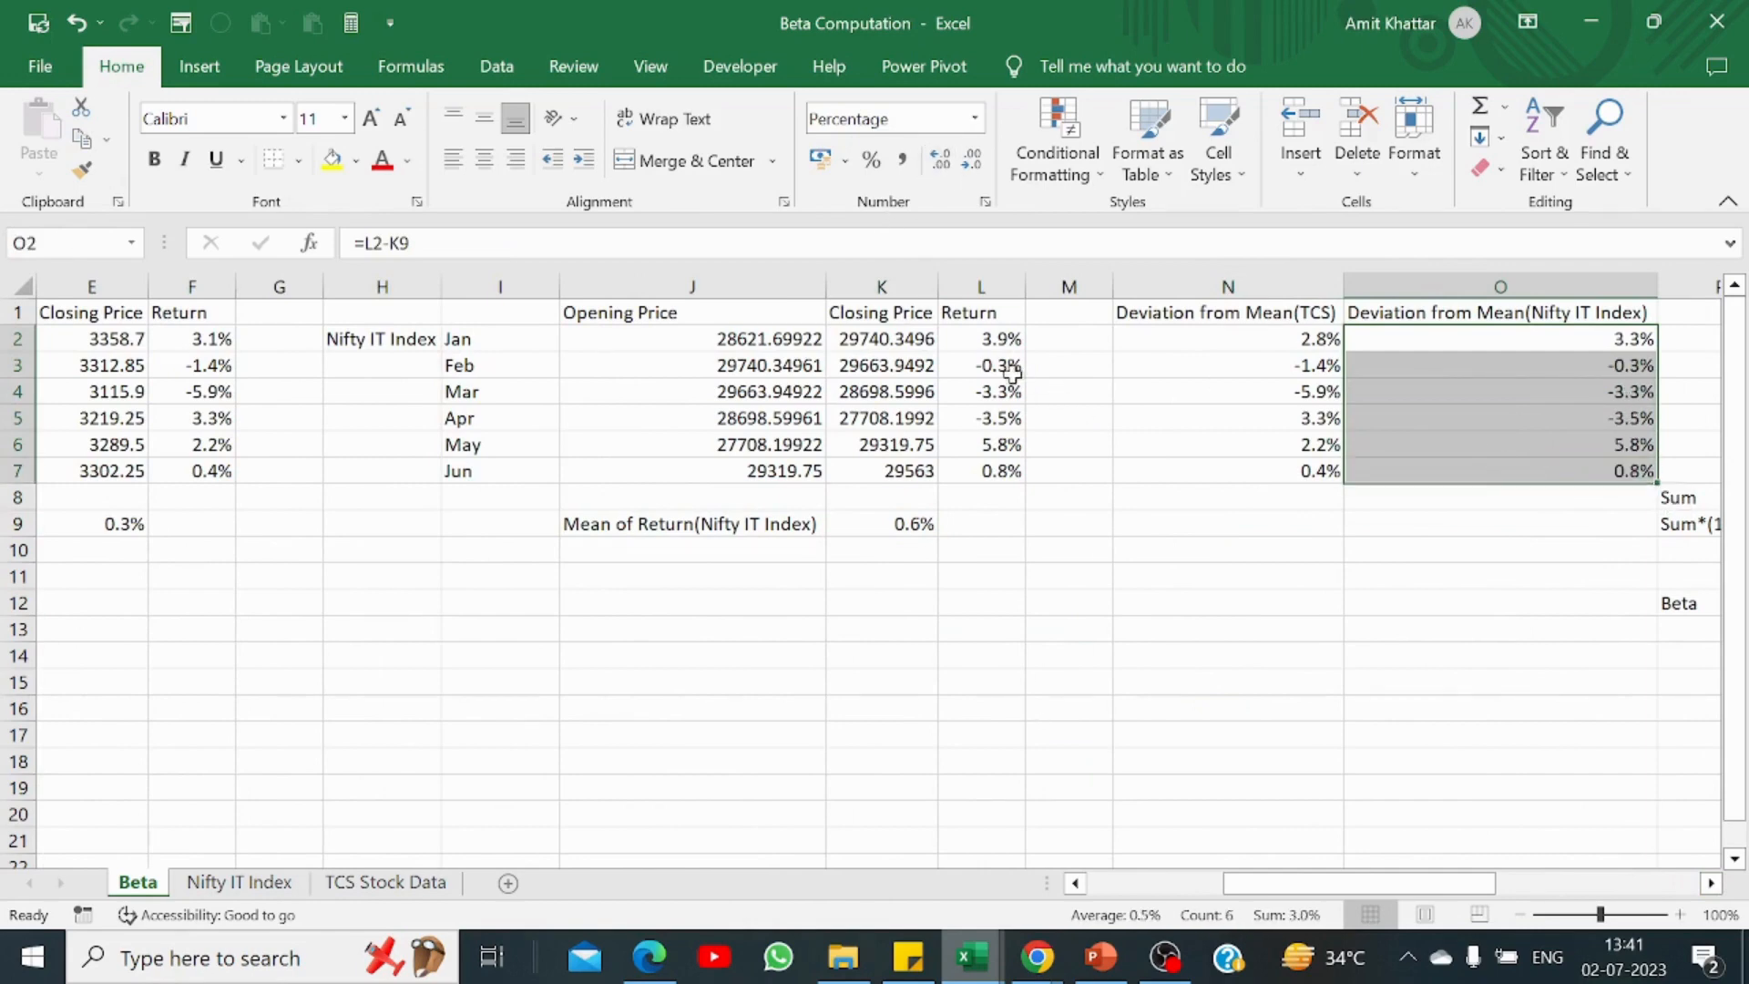
Step: Examine the January formulas for product of deviation and squared deviation, and the sums of both columns in row 8
click(1000, 342)
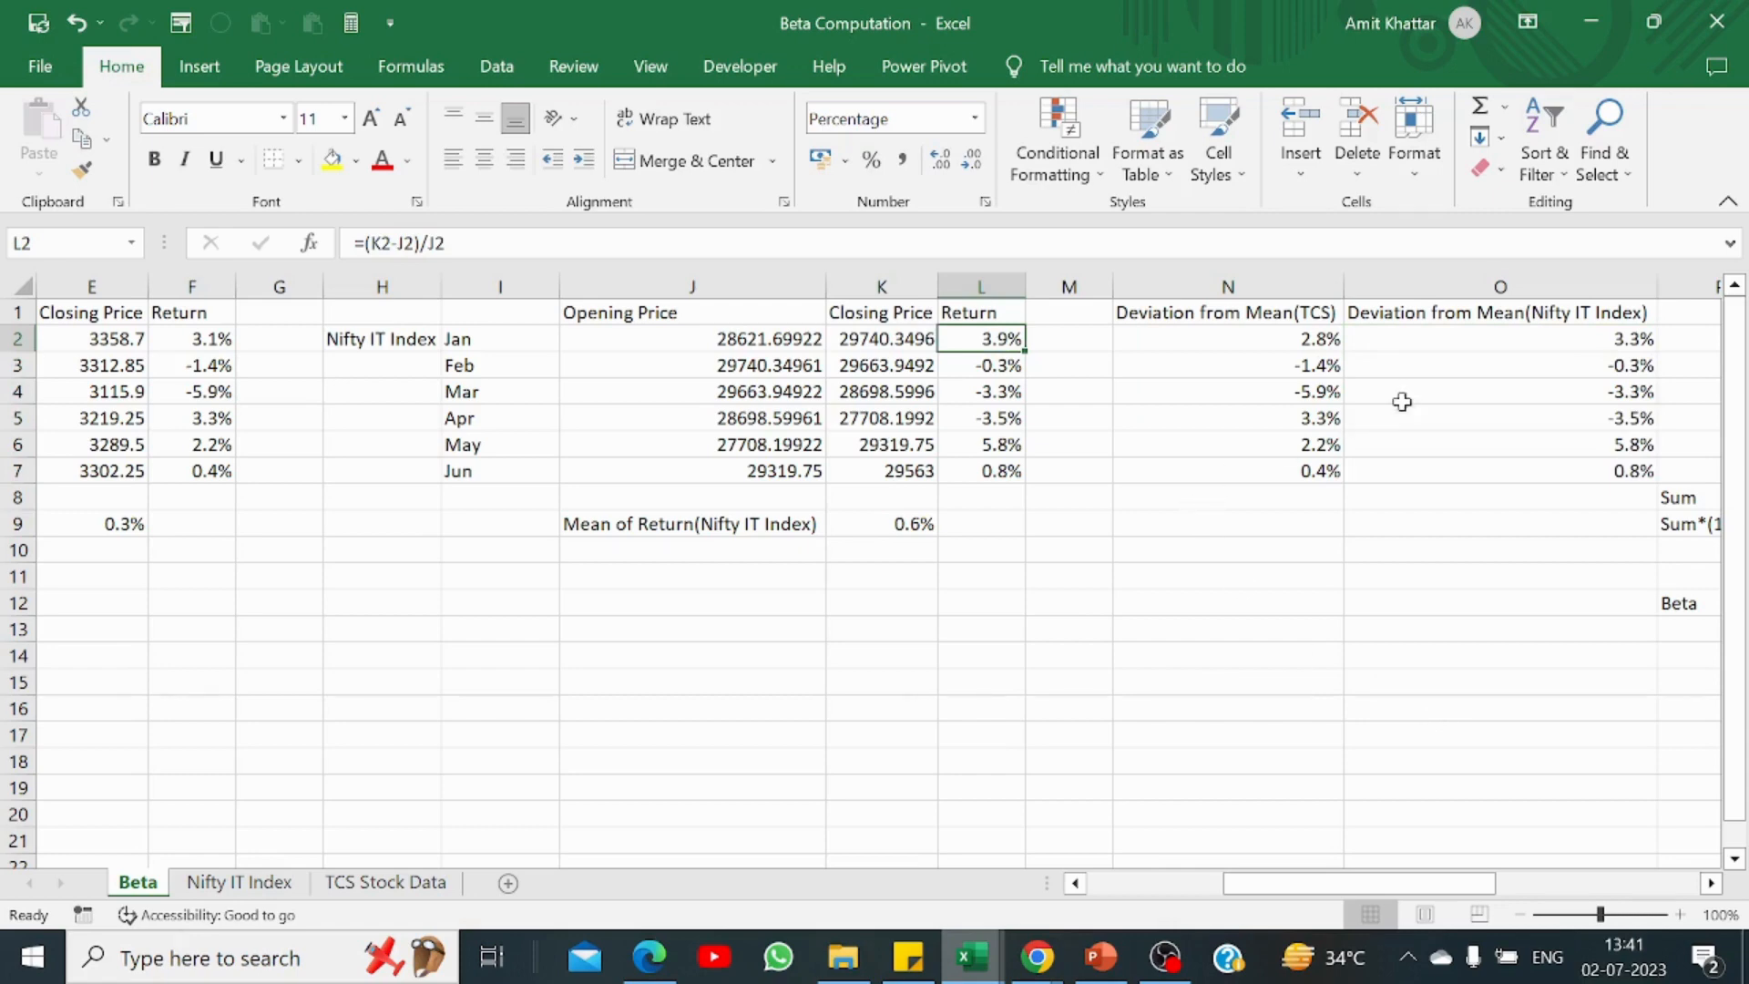
click(1711, 883)
click(1711, 883)
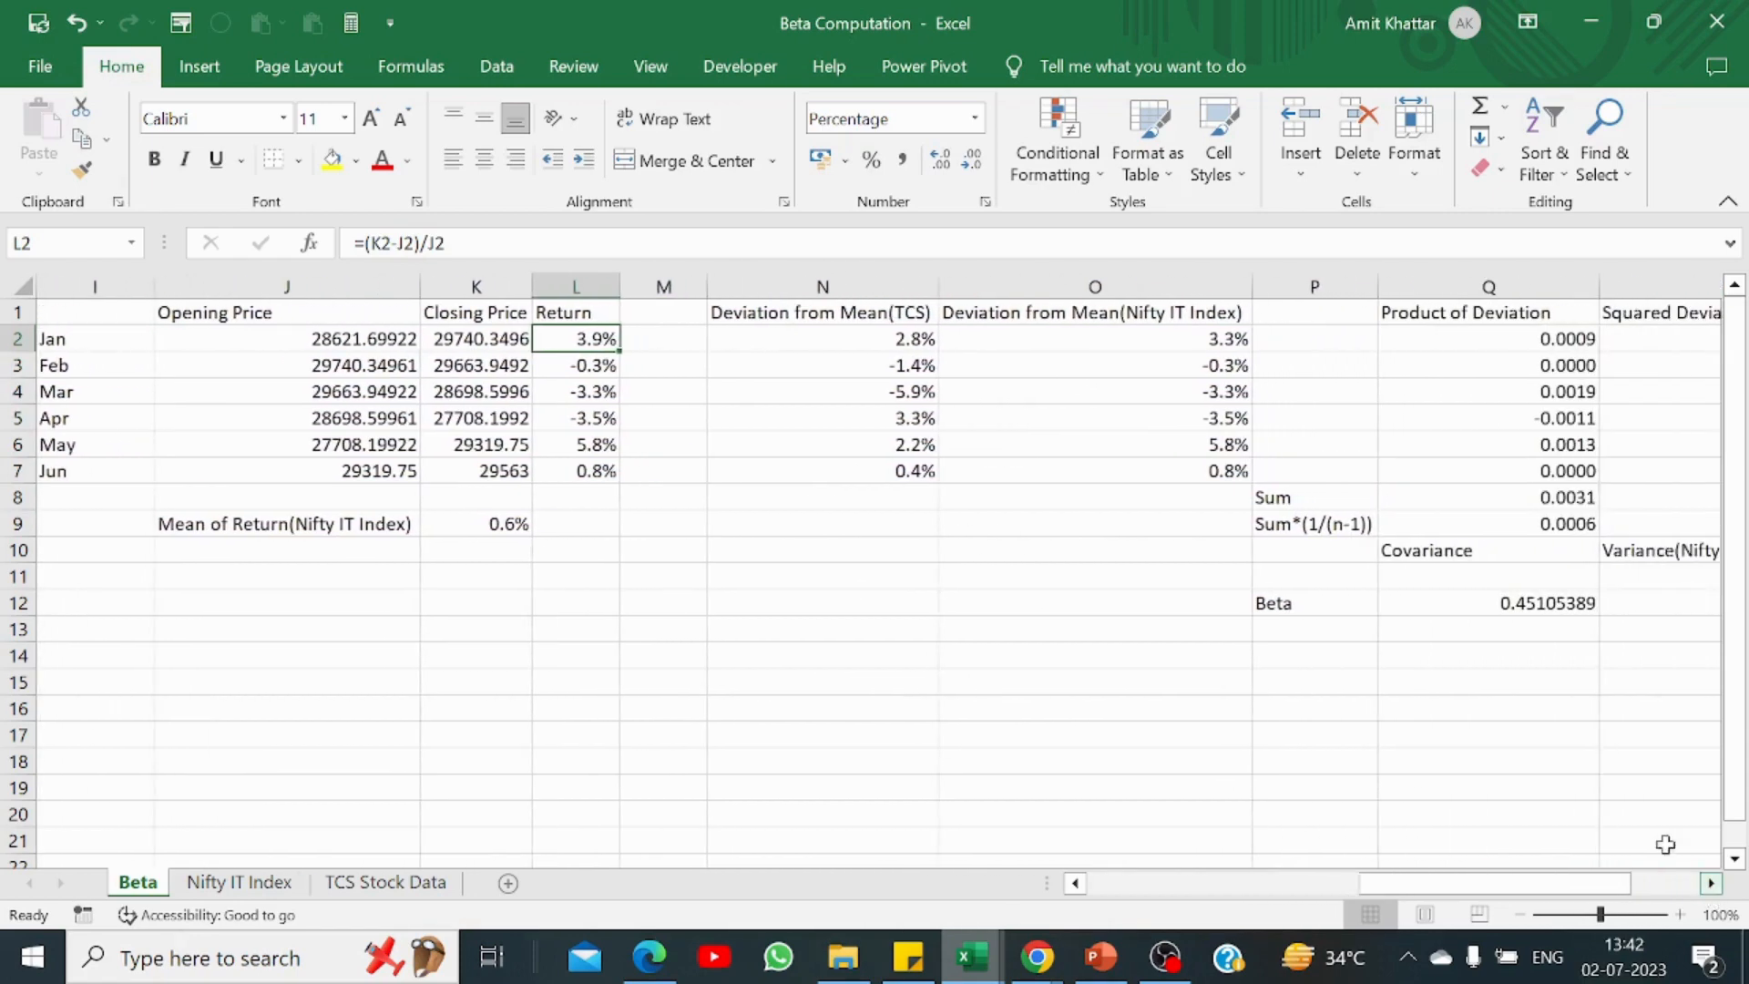
click(1538, 344)
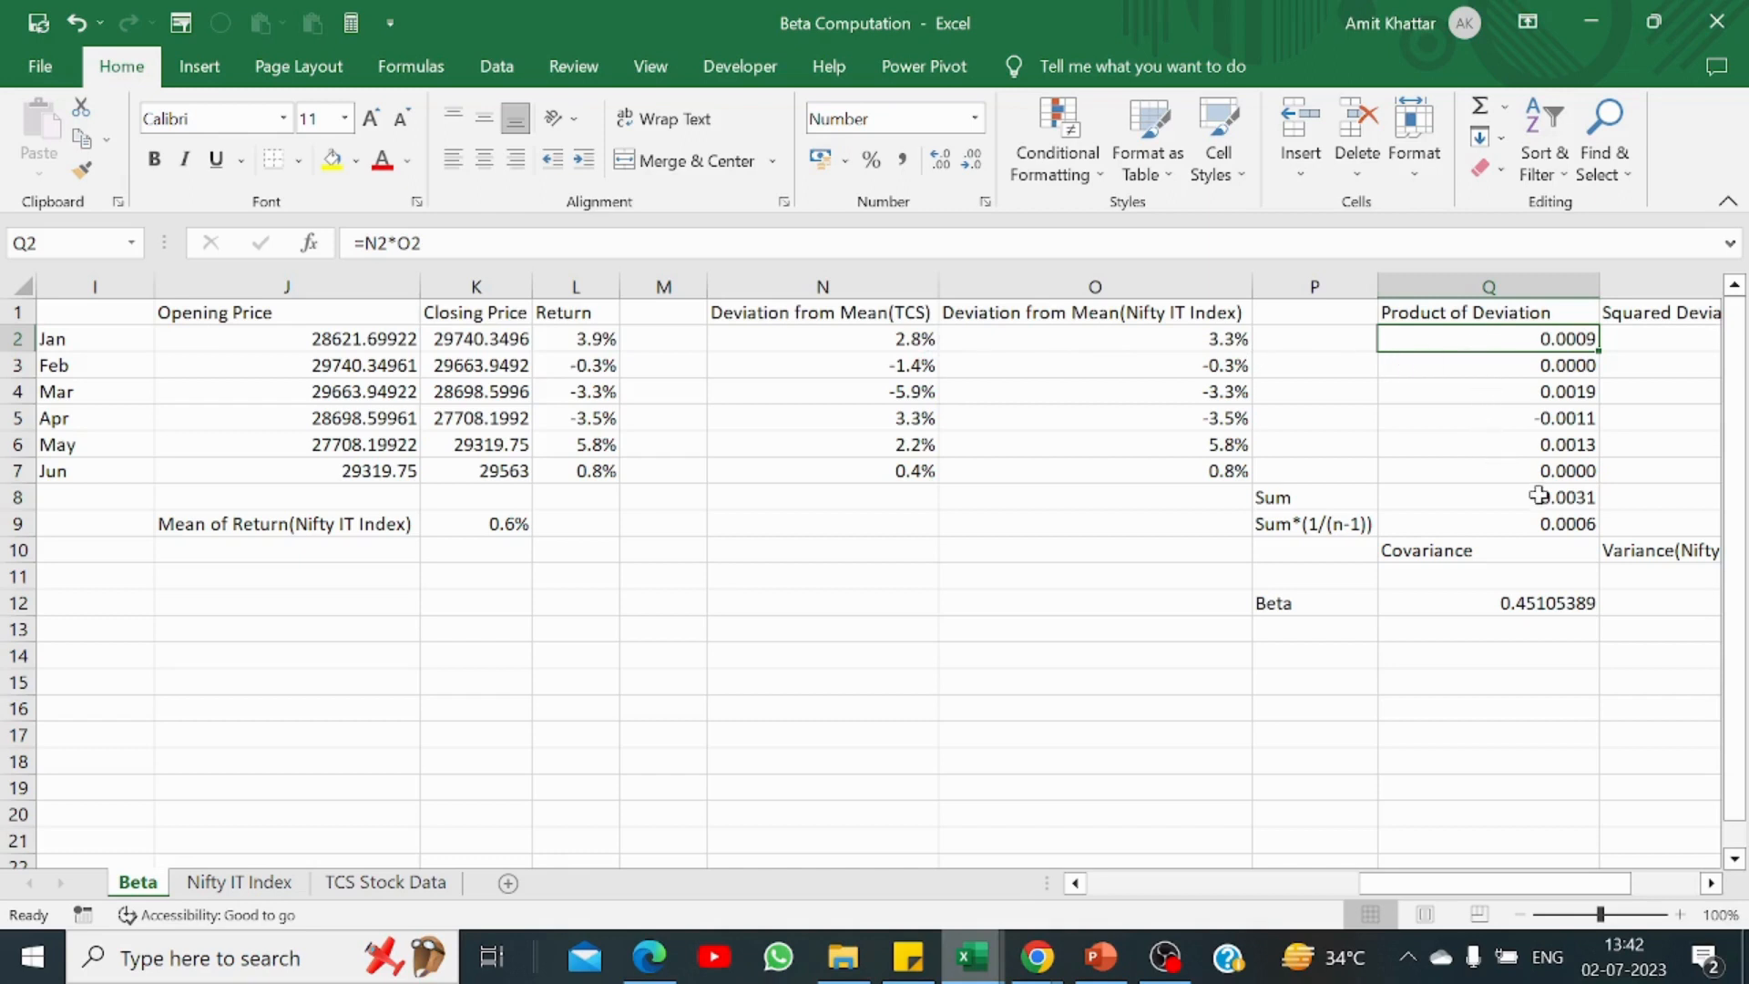
click(1711, 883)
click(1711, 884)
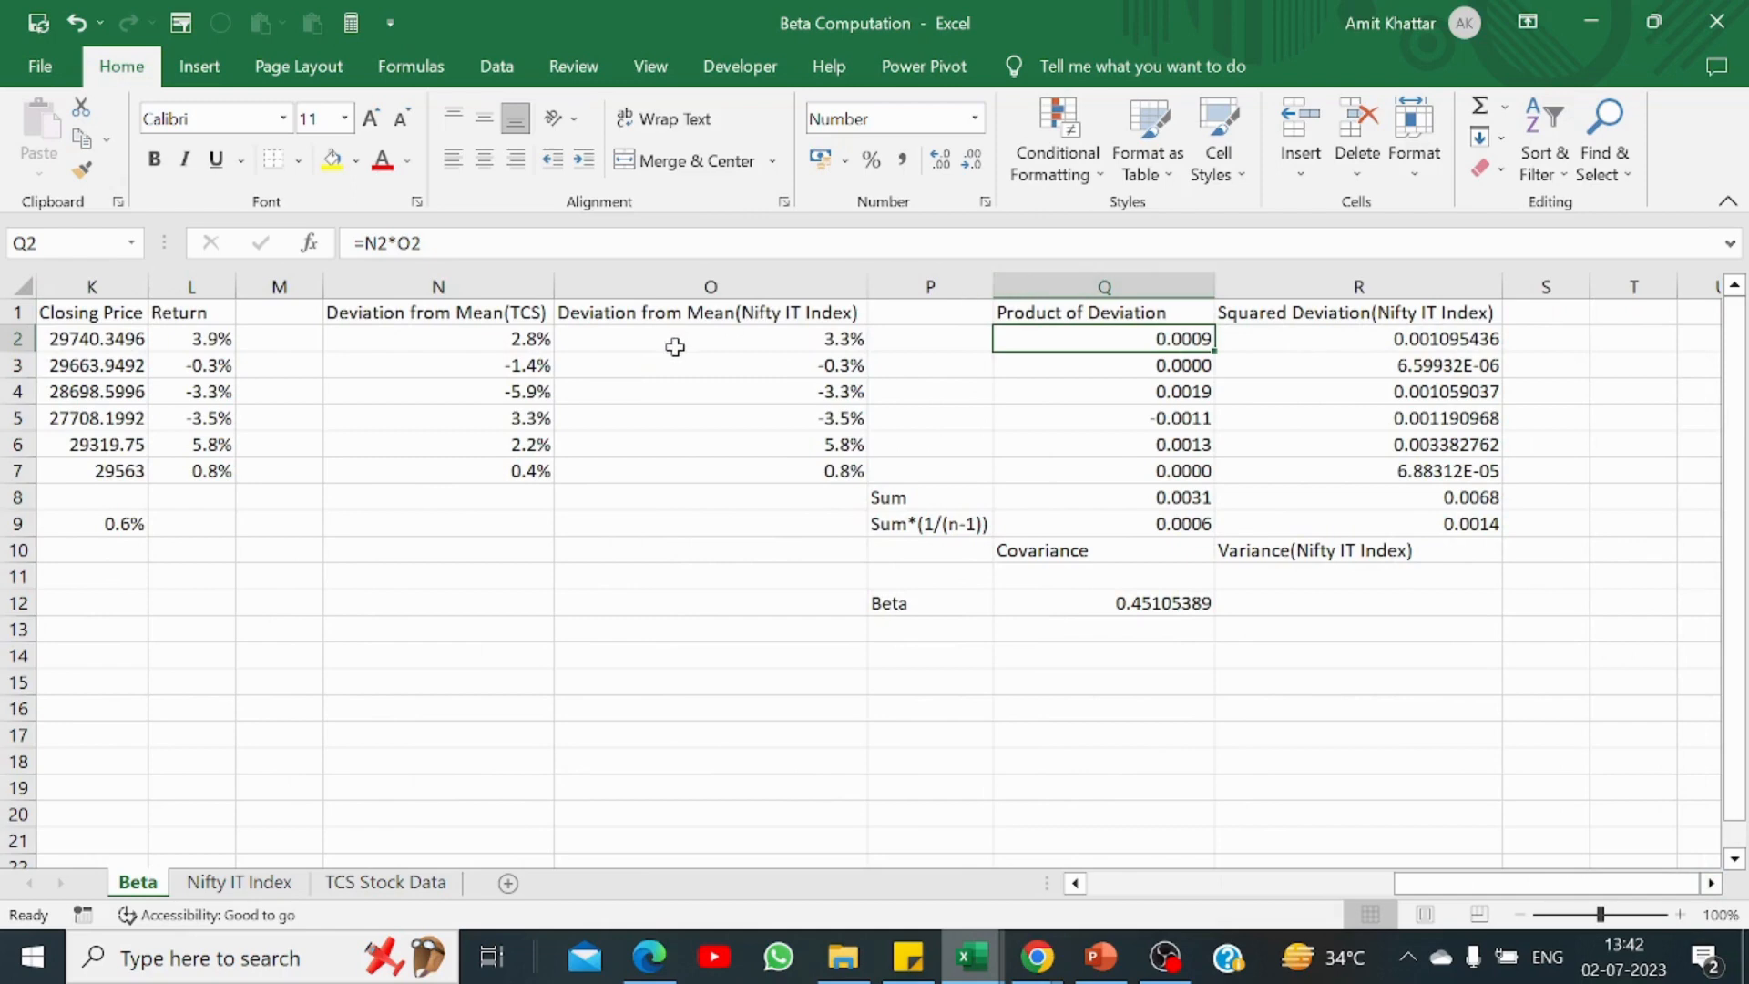
click(1374, 351)
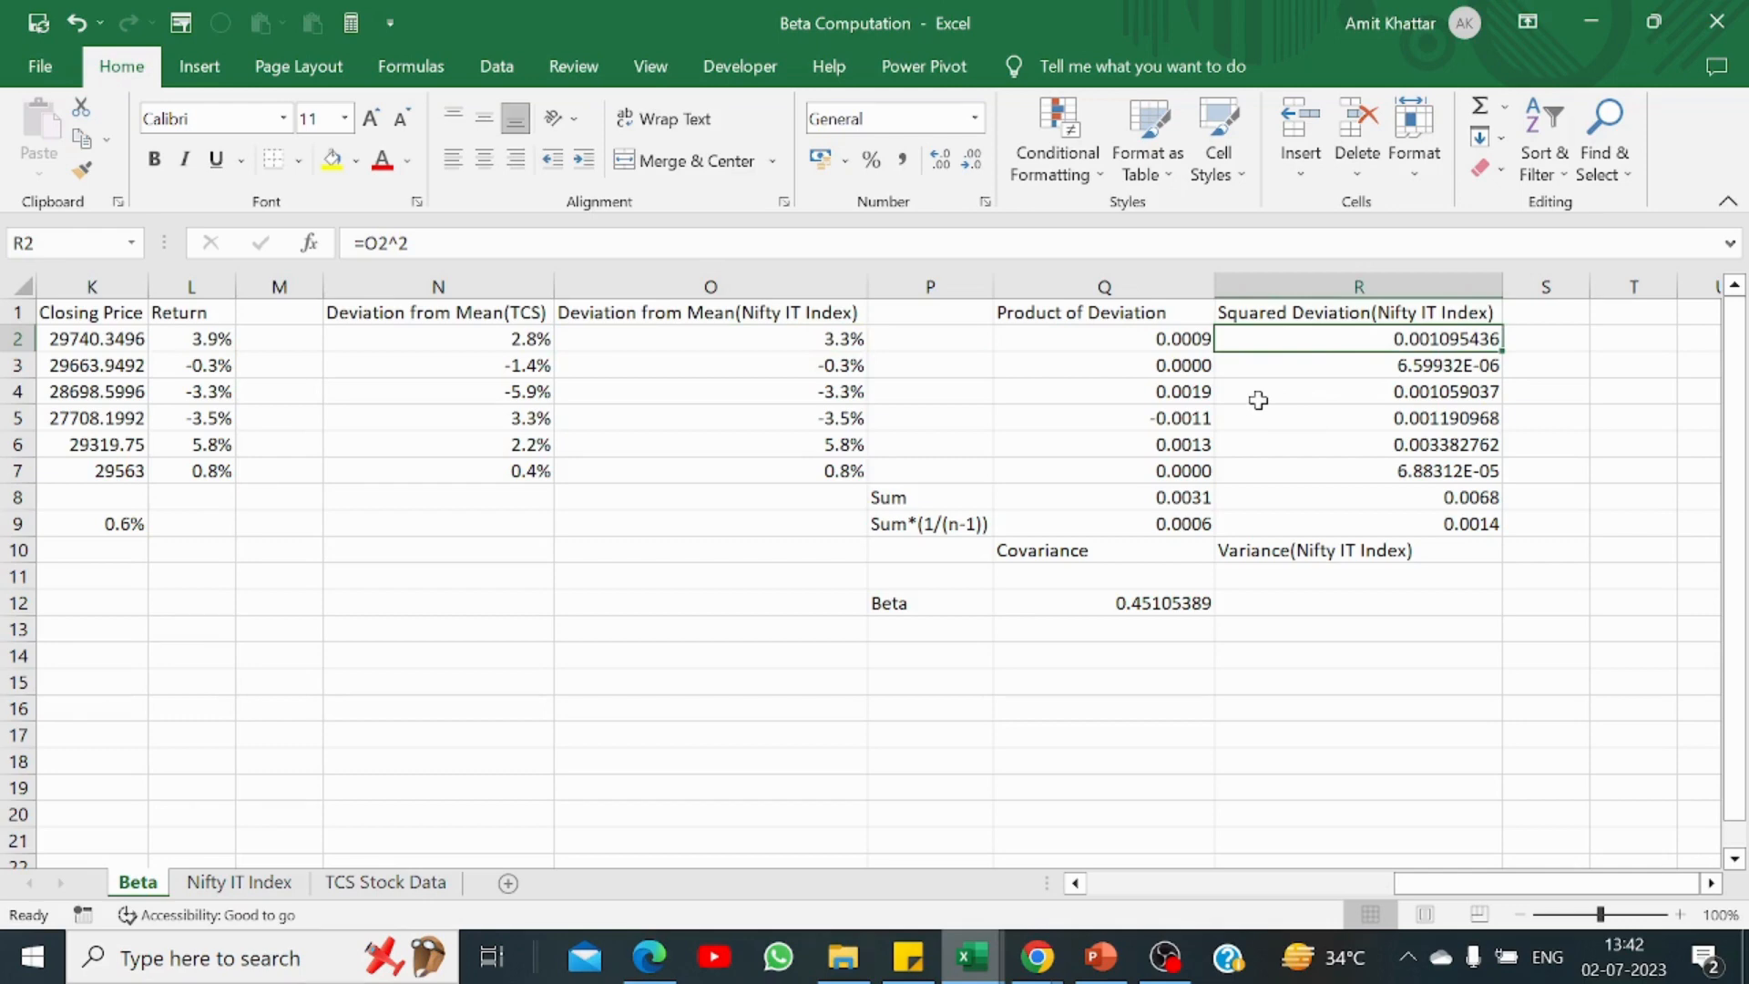
click(1178, 498)
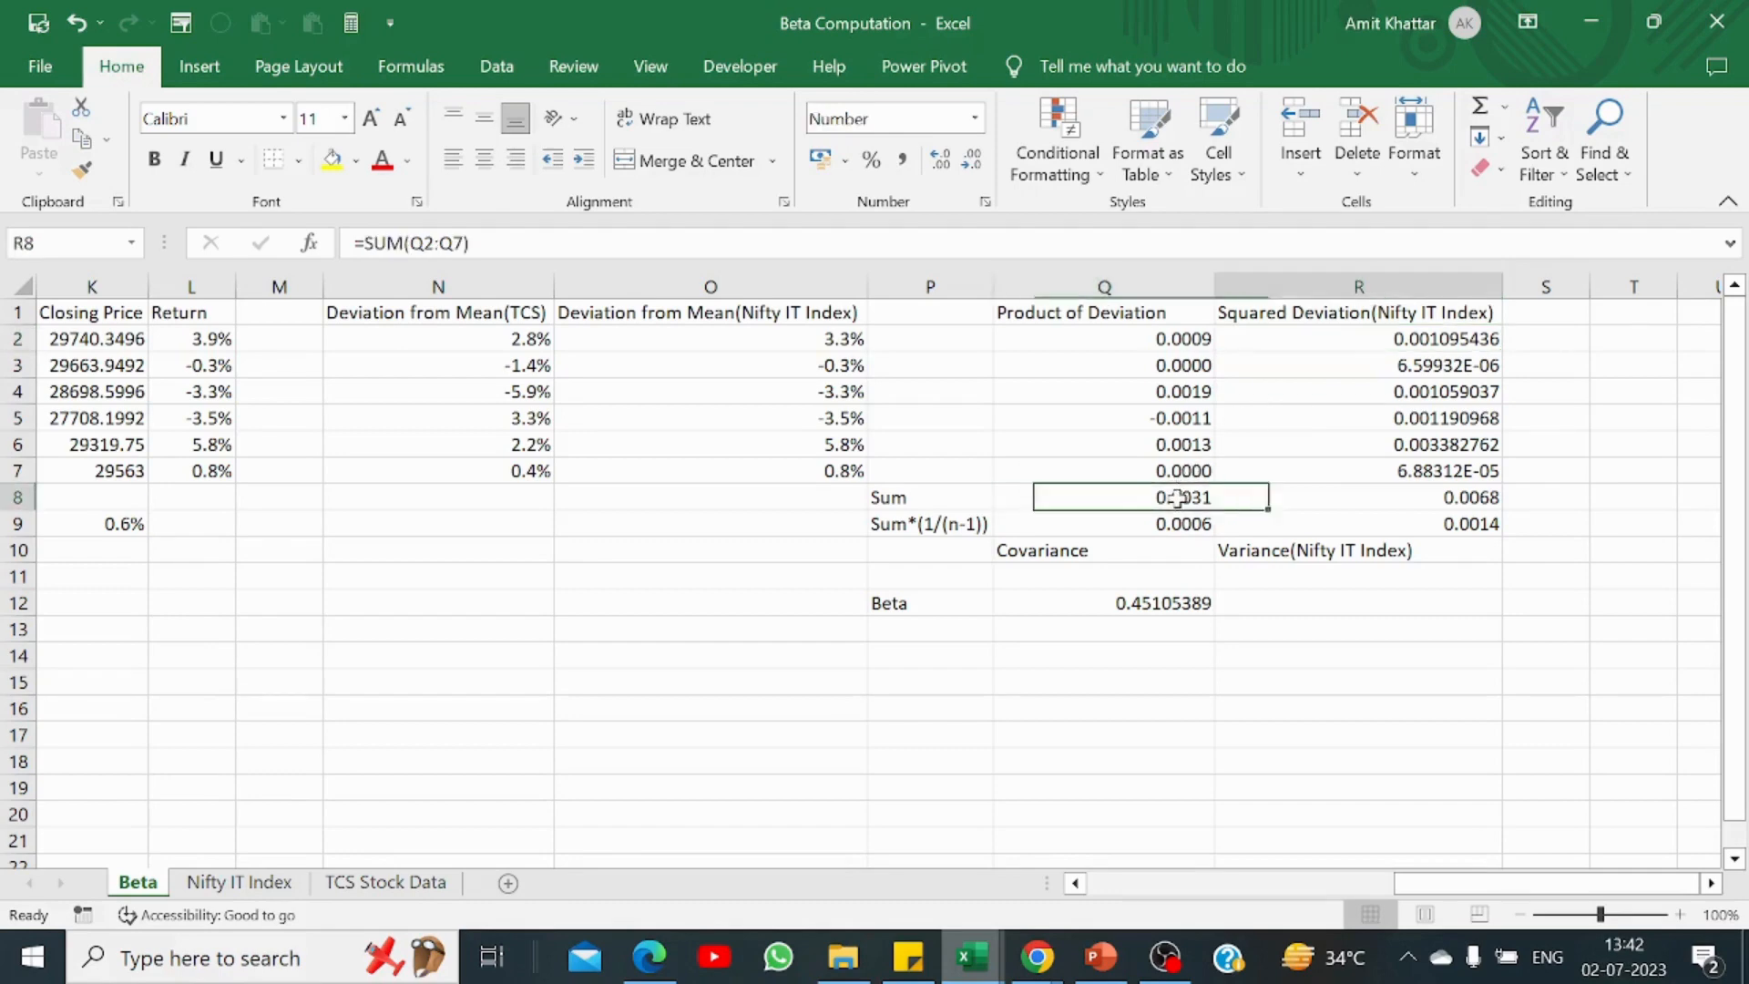
key(Right)
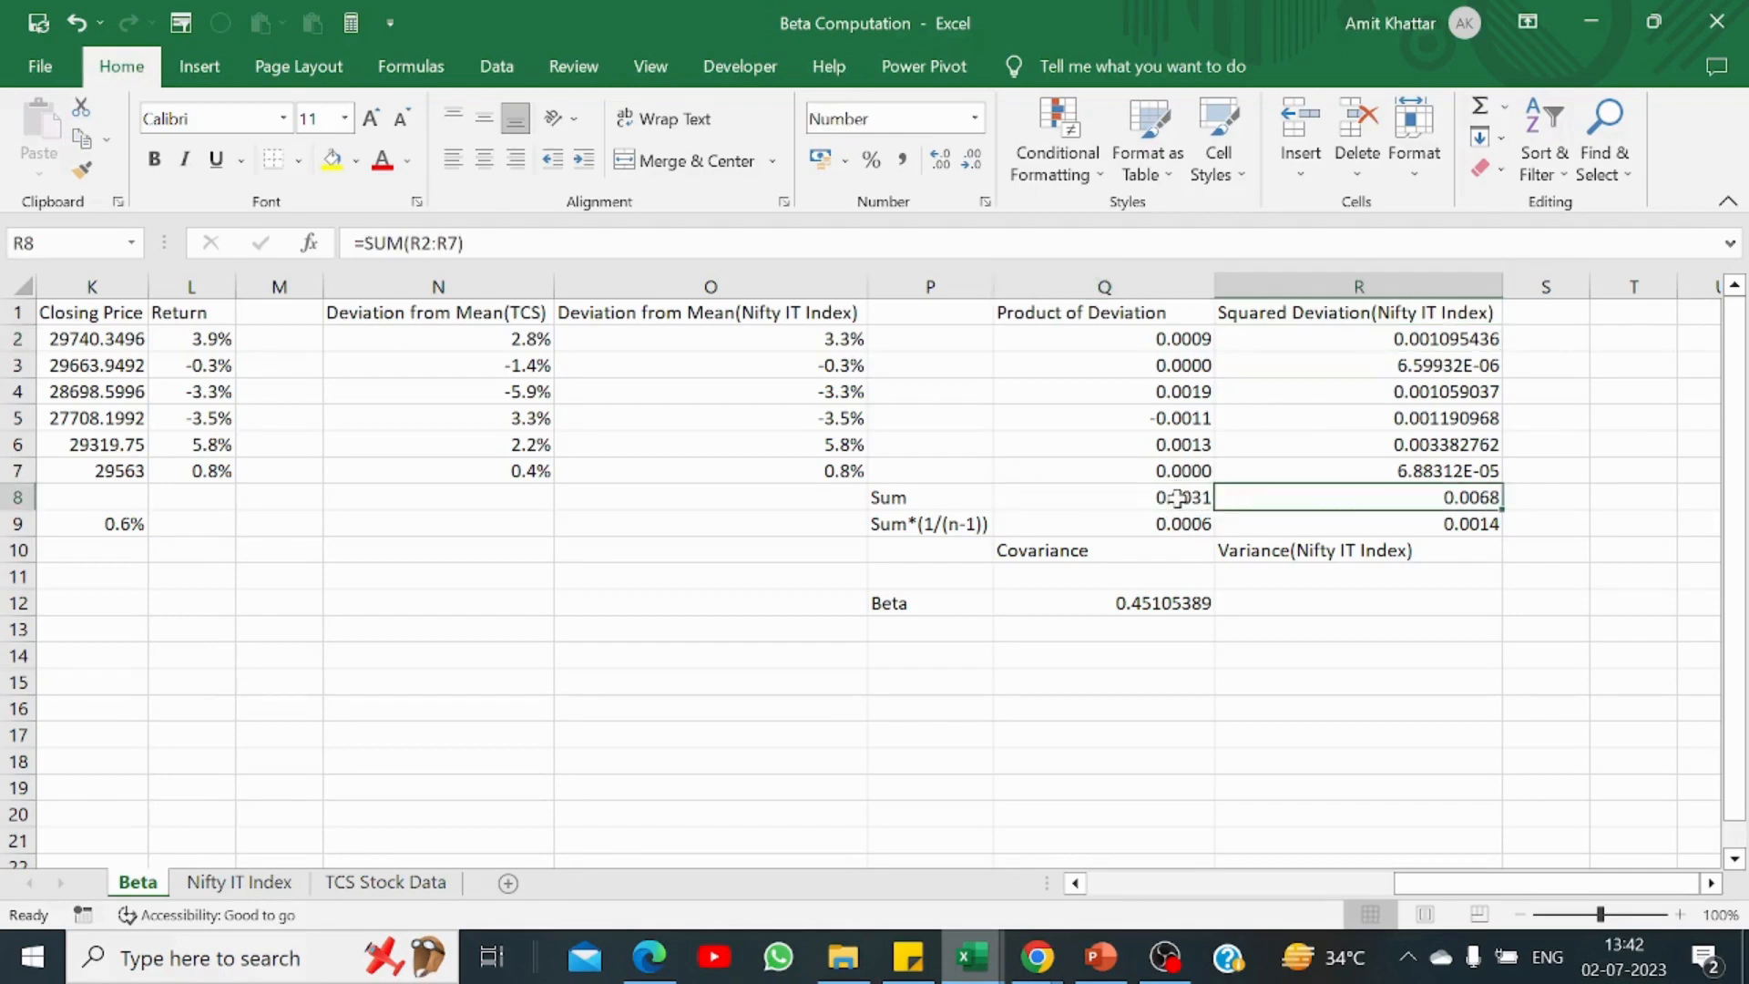
Step: Compare the covariance and variance formulas in Q9 and R9, and inspect the beta formula in Q12
click(1136, 519)
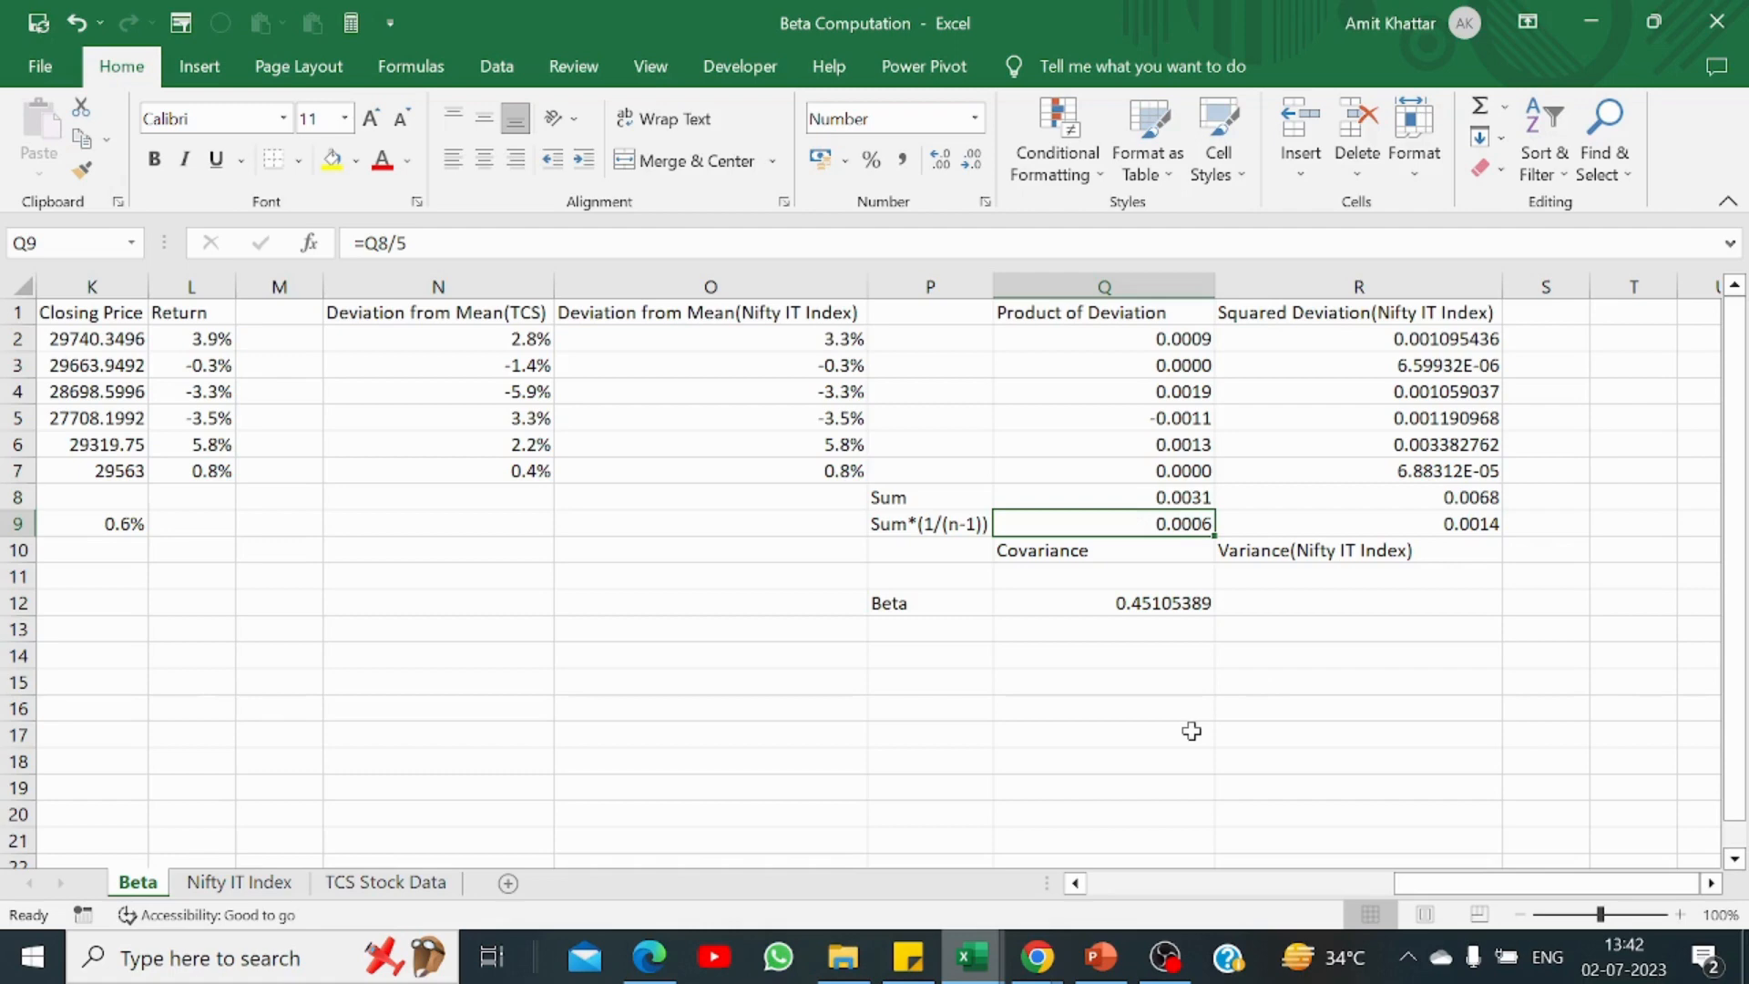
key(Right)
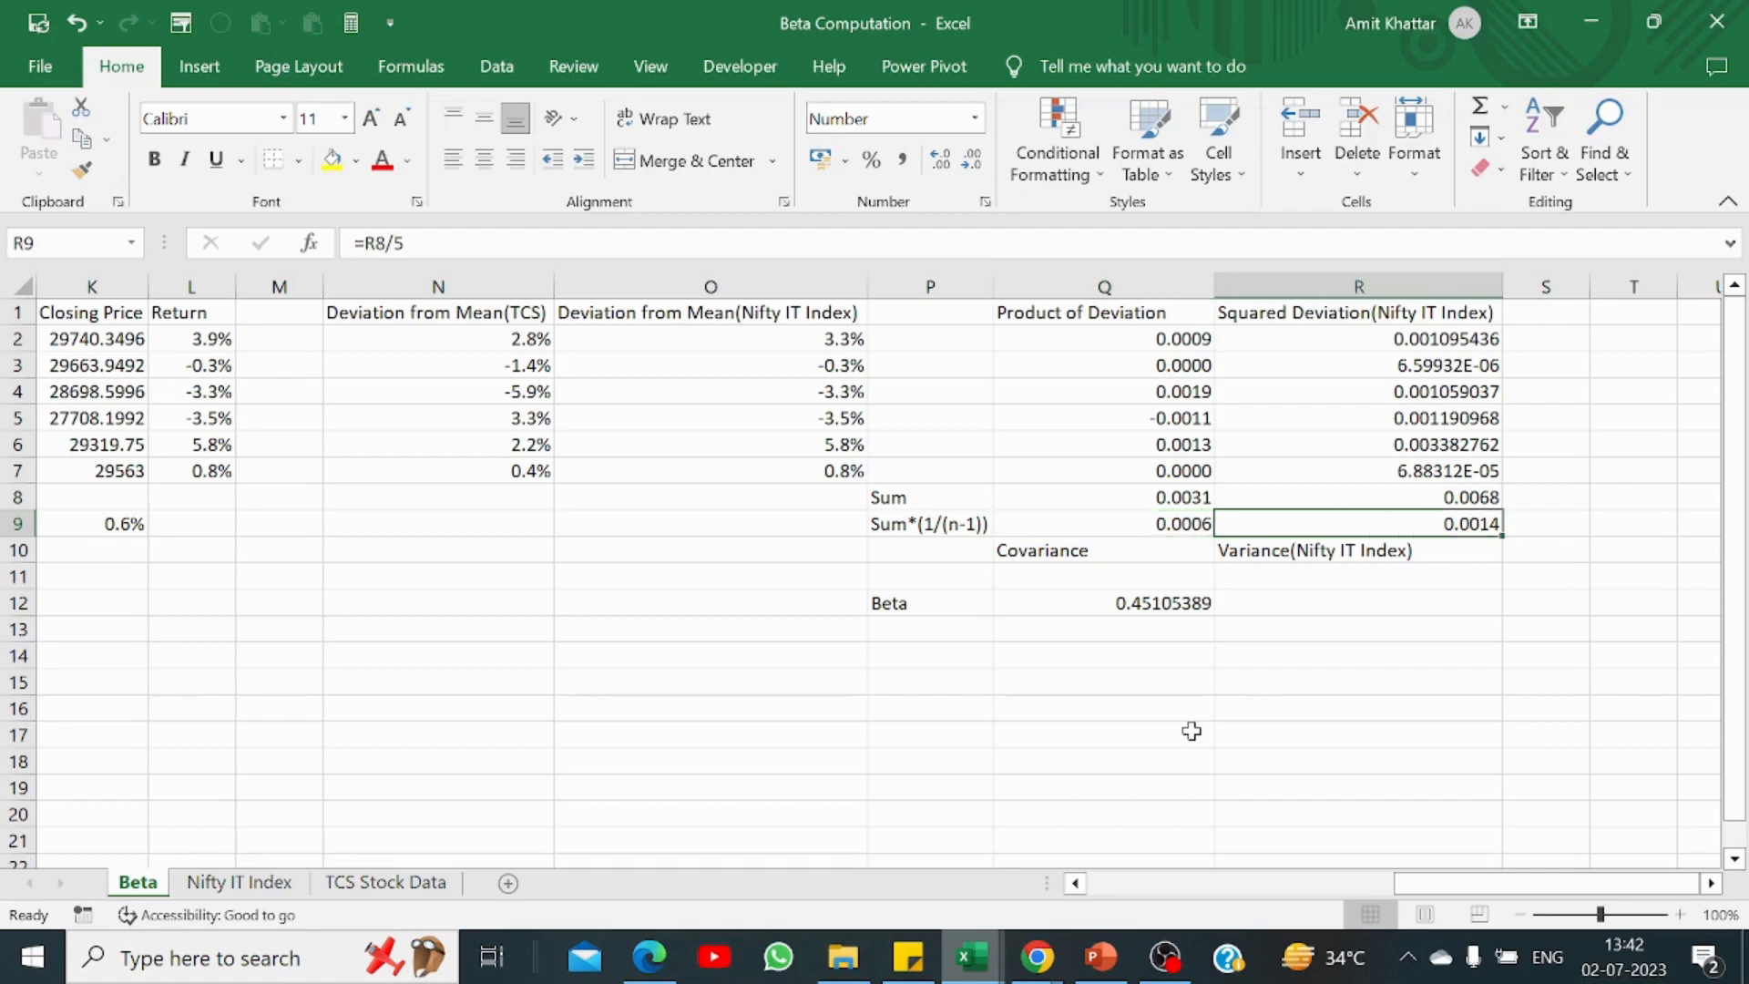
key(Left)
key(Right)
key(Left)
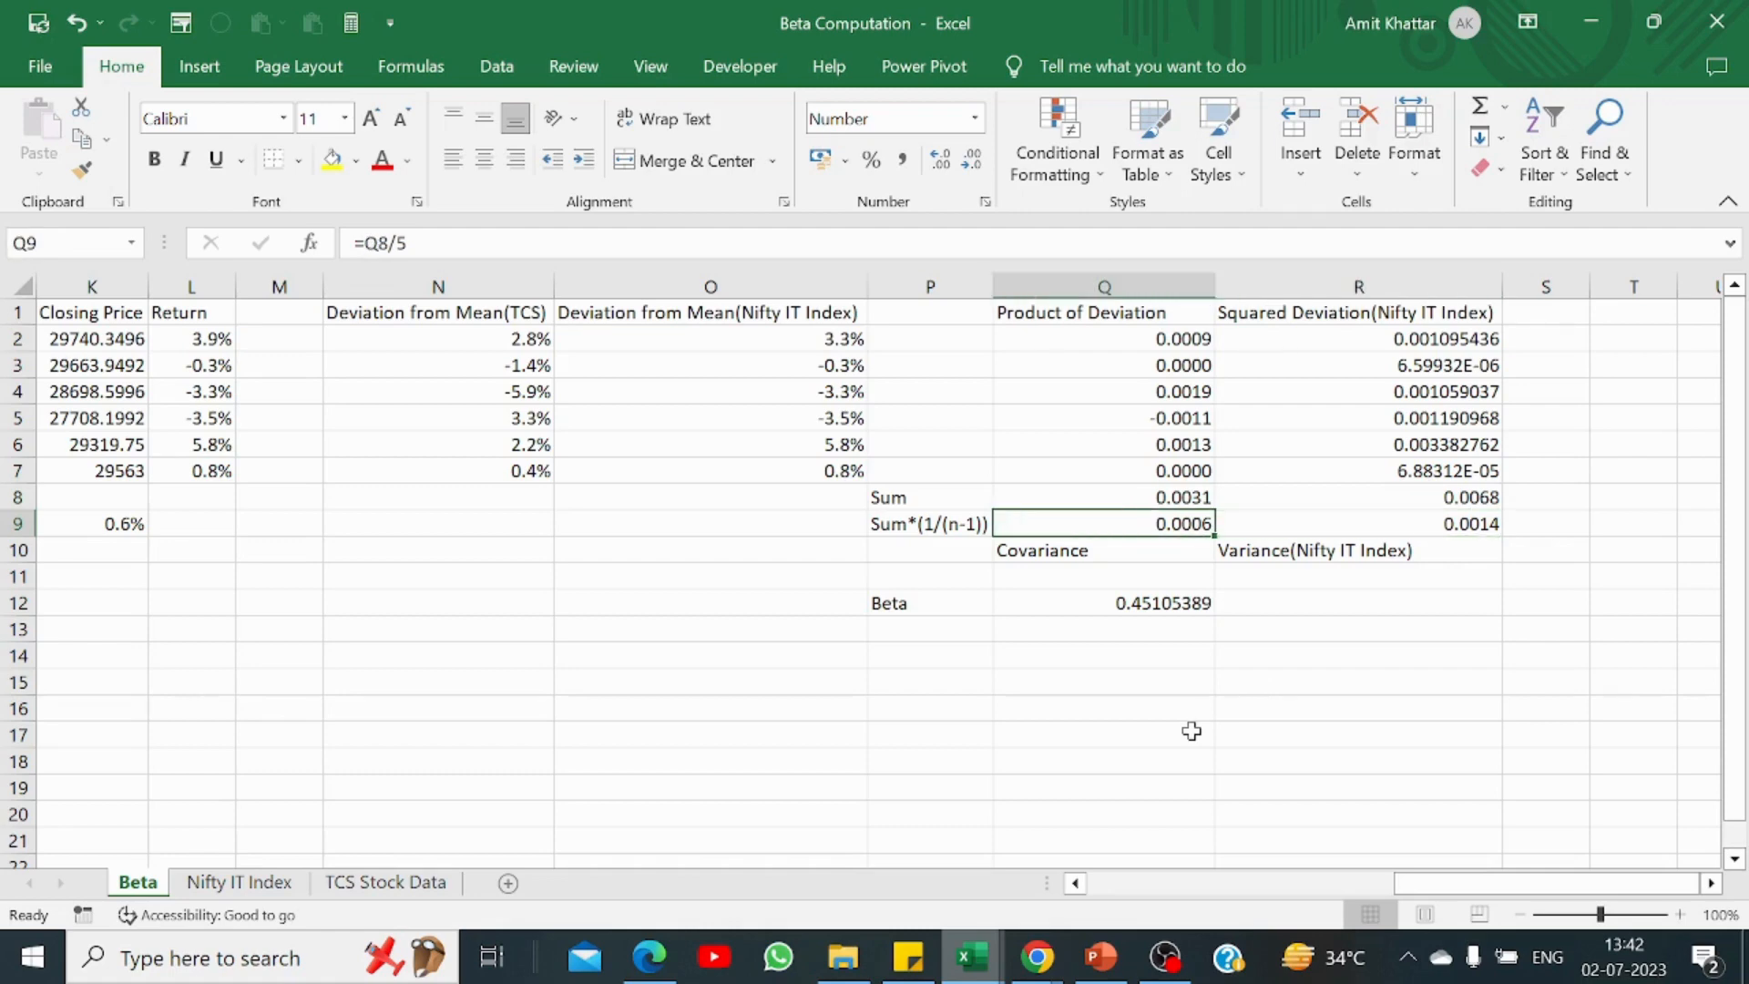
key(Right)
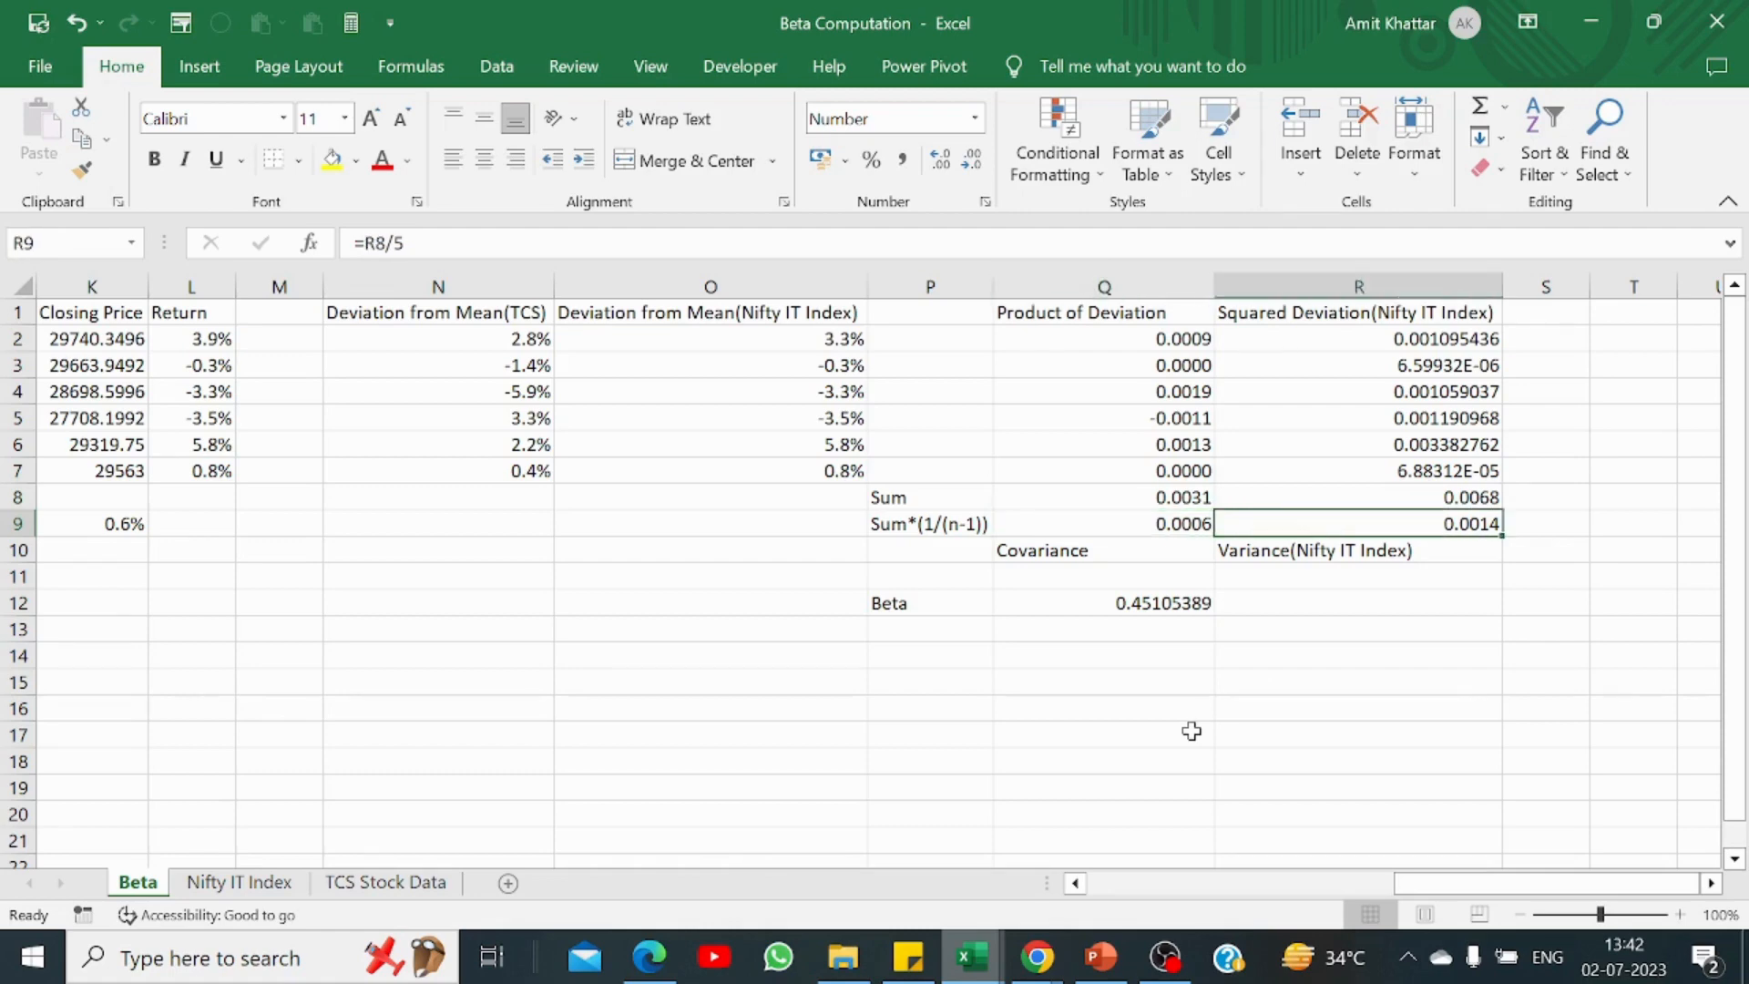
key(Left)
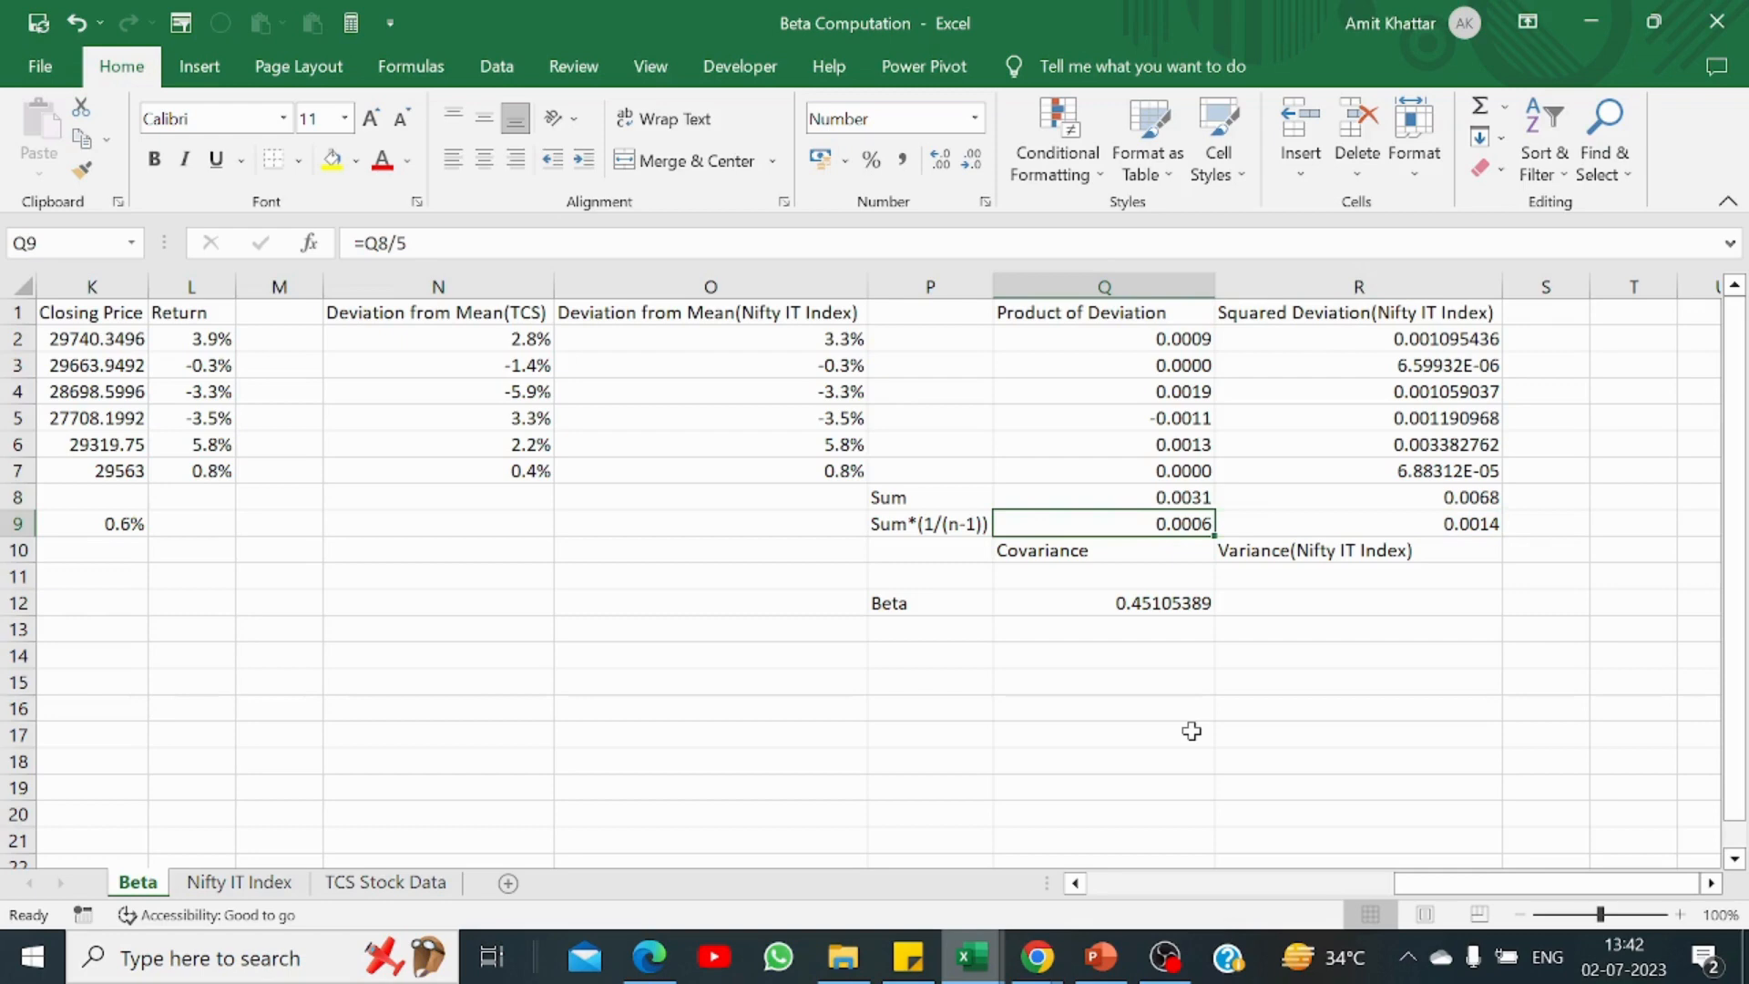
key(Right)
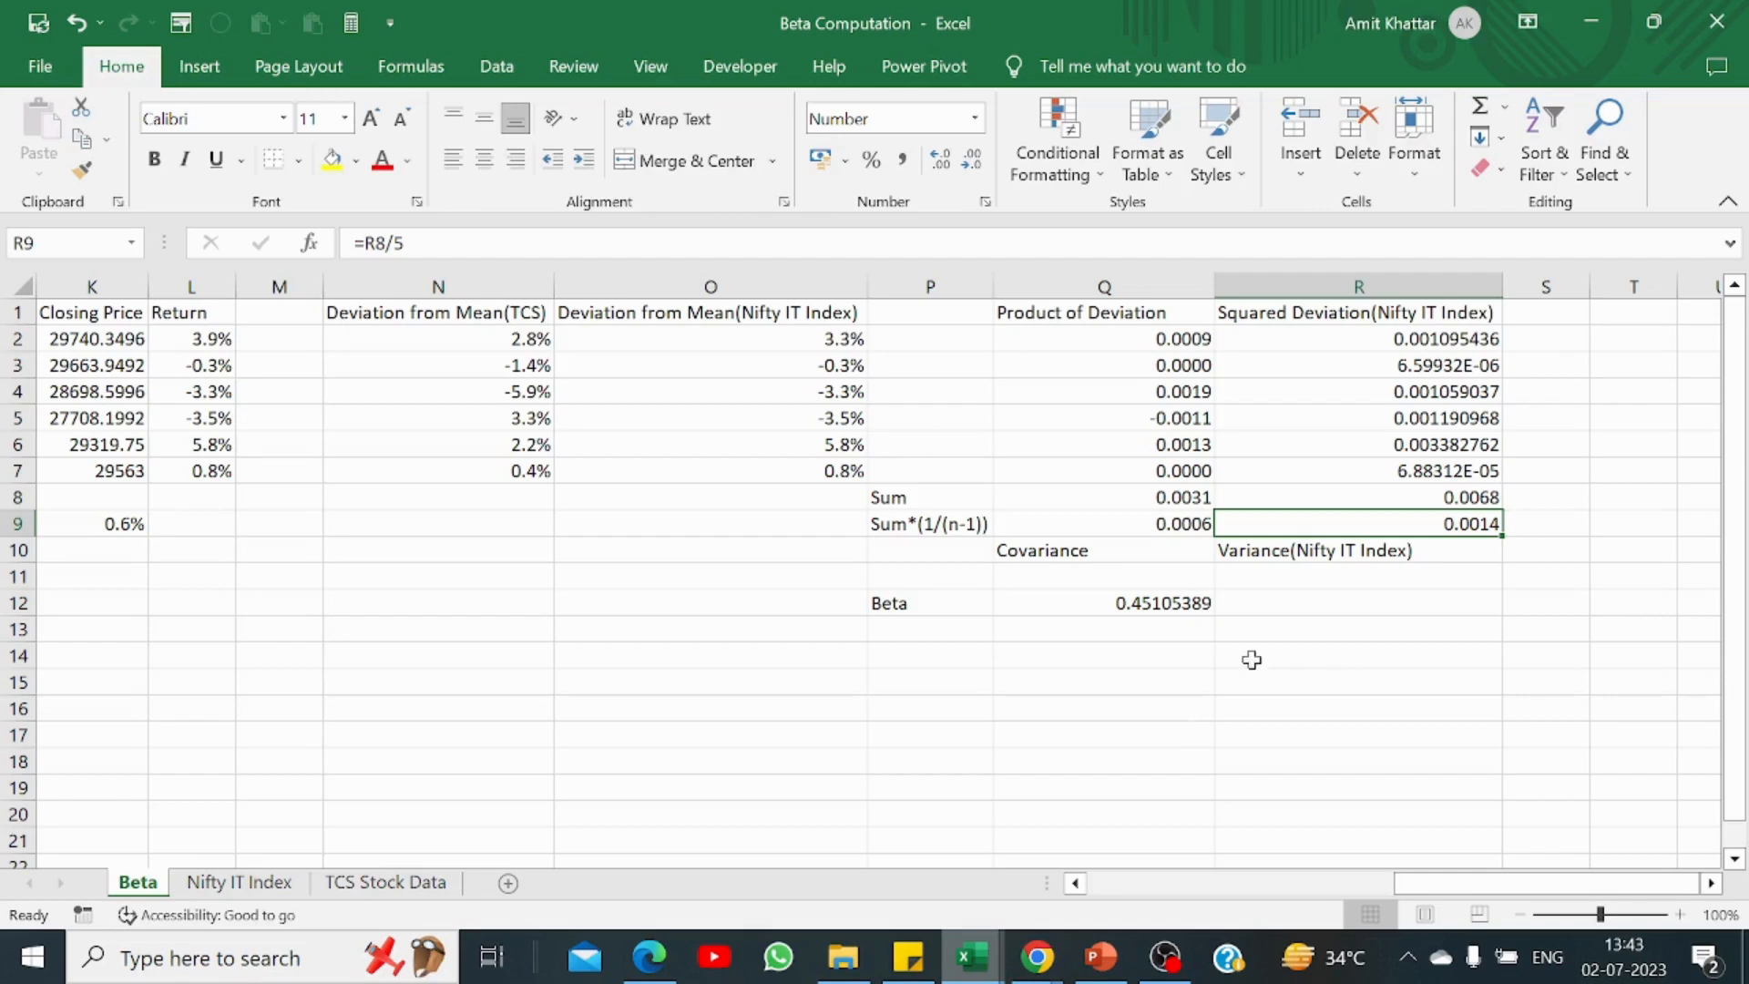
click(1144, 602)
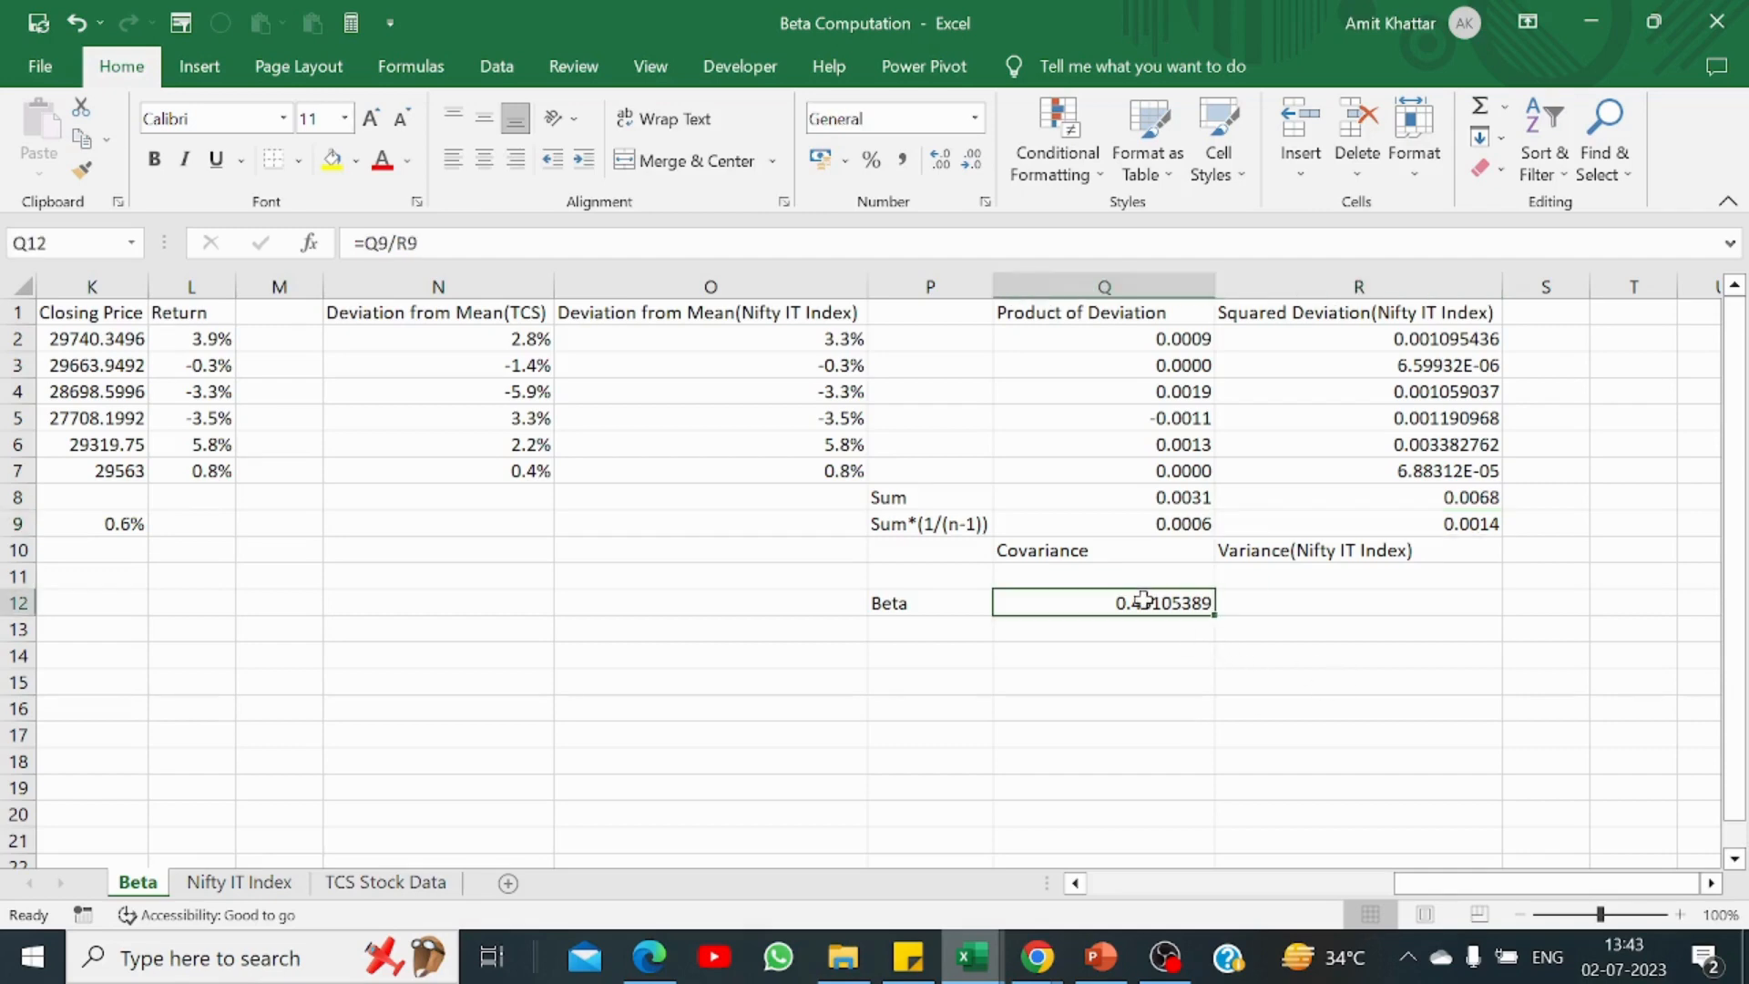